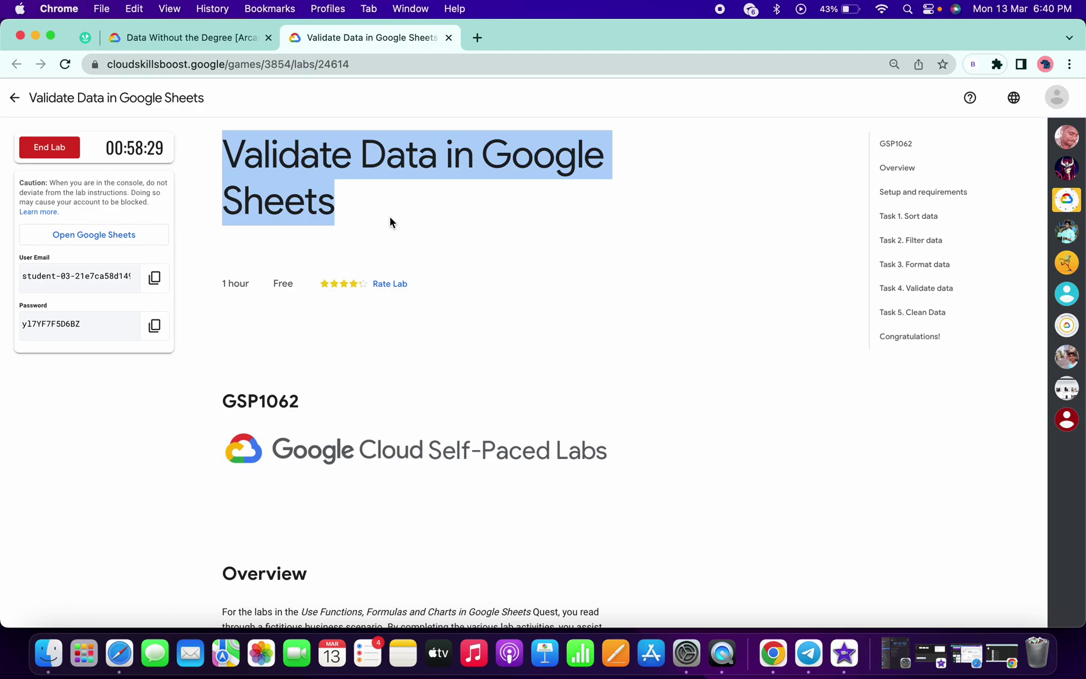
Open the Task 1 On The Rise Bakery Customers and Items link in an incognito window.
key("ctrl+Right")
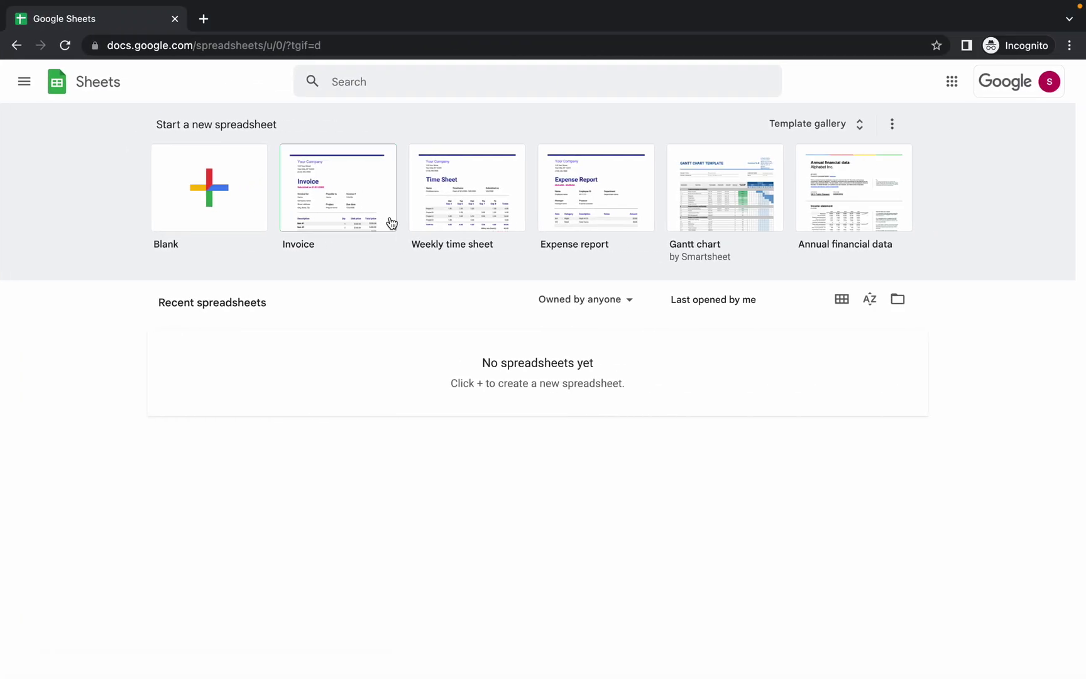
key("ctrl+Left")
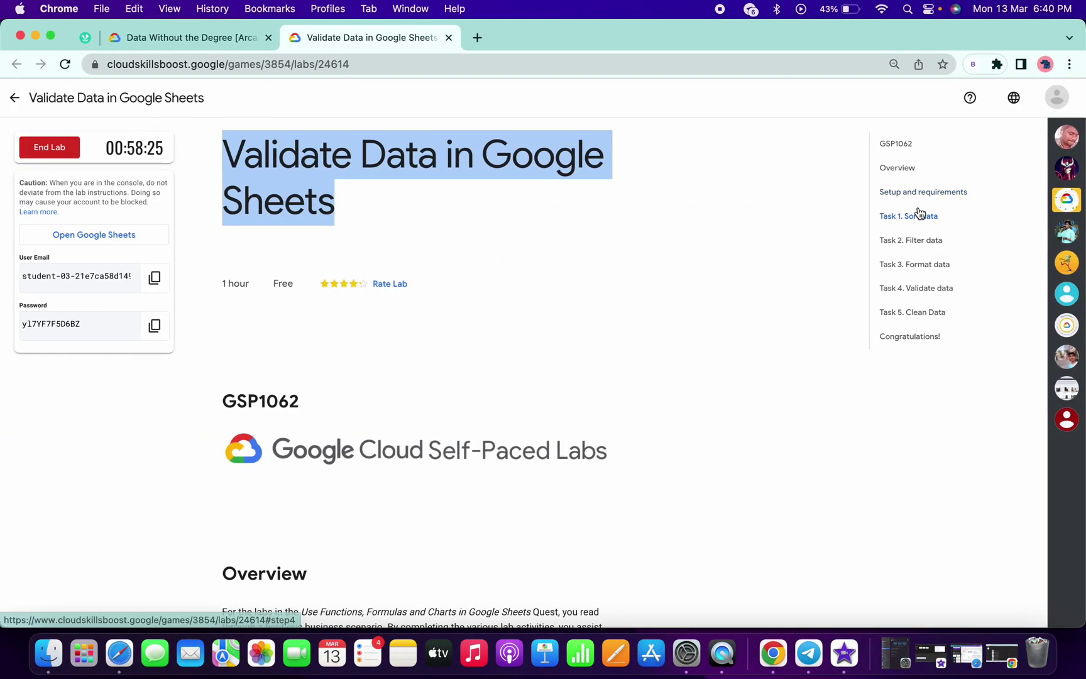
left_click(893, 220)
scroll(586, 269, "down", 3)
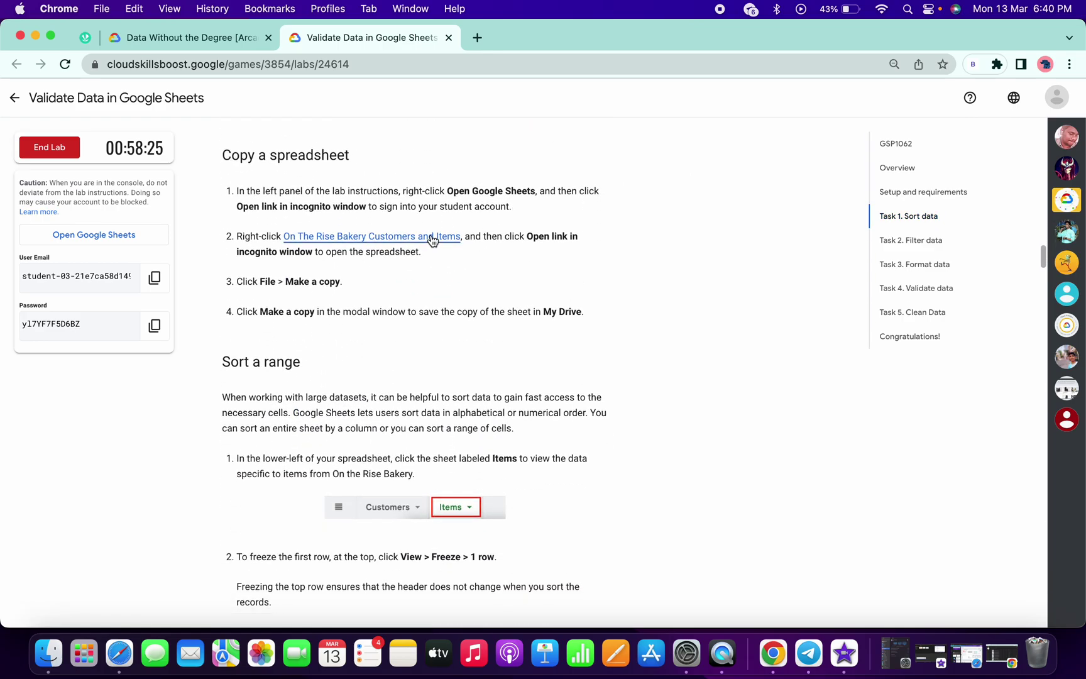
right_click(432, 238)
left_click(513, 277)
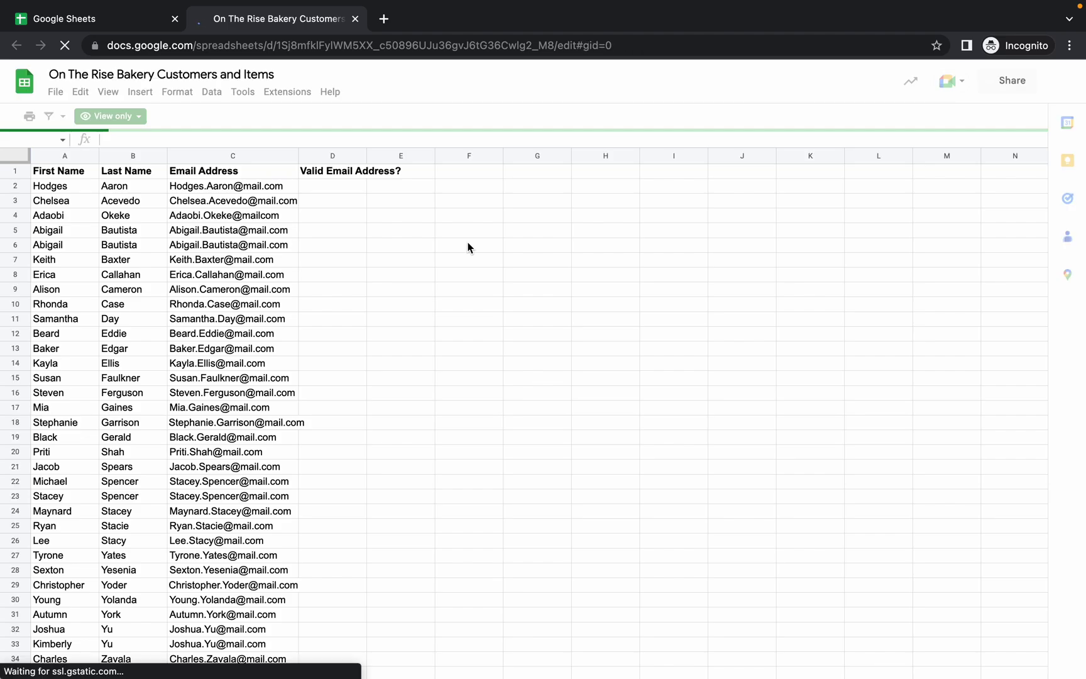
Save an editable copy of the bakery spreadsheet to My Drive and switch to it.
left_click(55, 93)
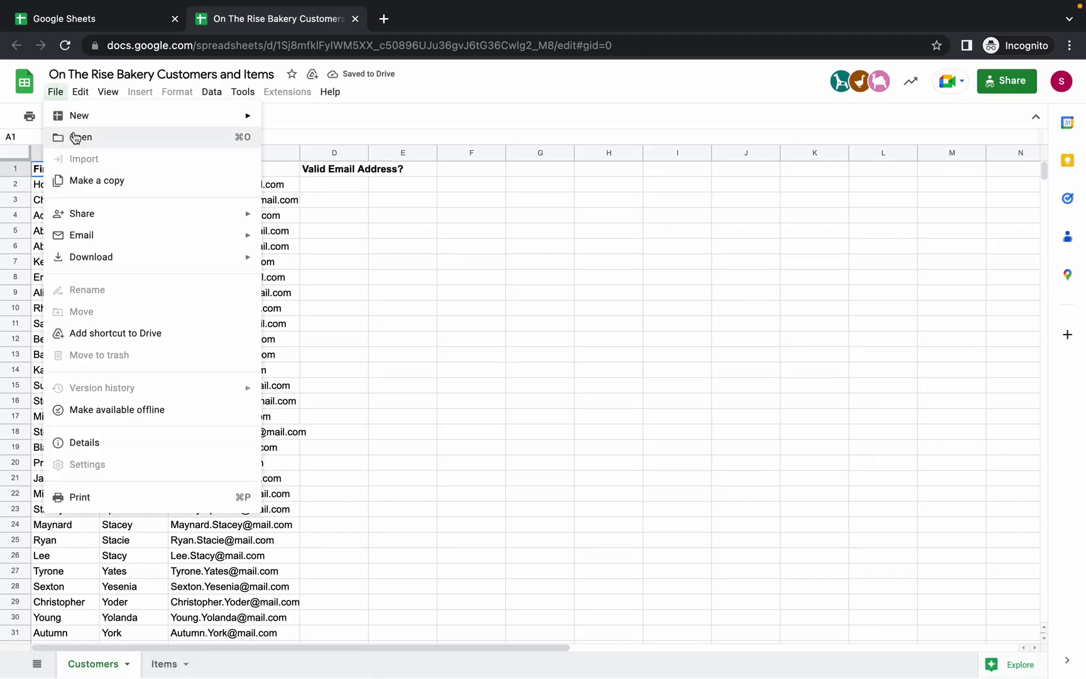
left_click(105, 182)
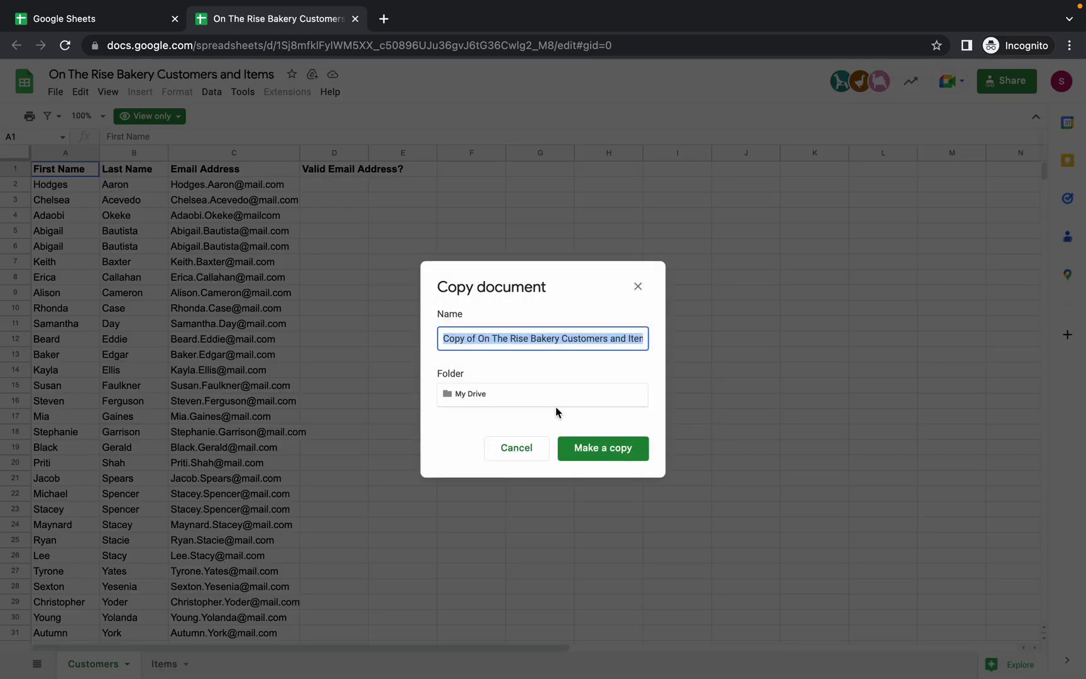
left_click(606, 450)
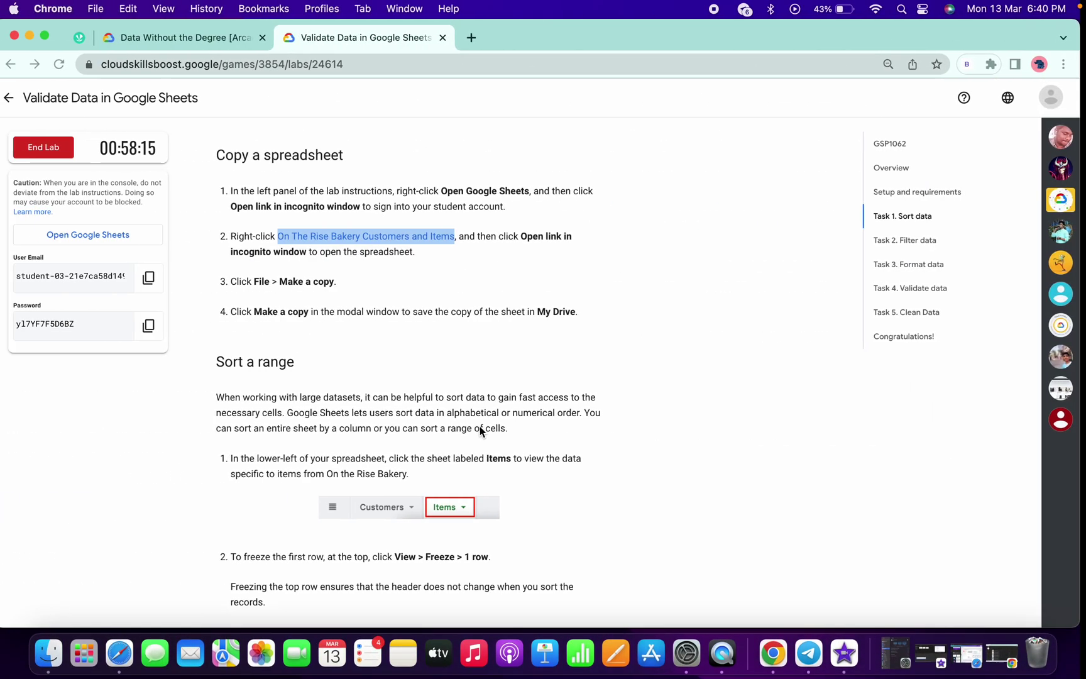
scroll(490, 425, "down", 5)
key("ctrl+Right")
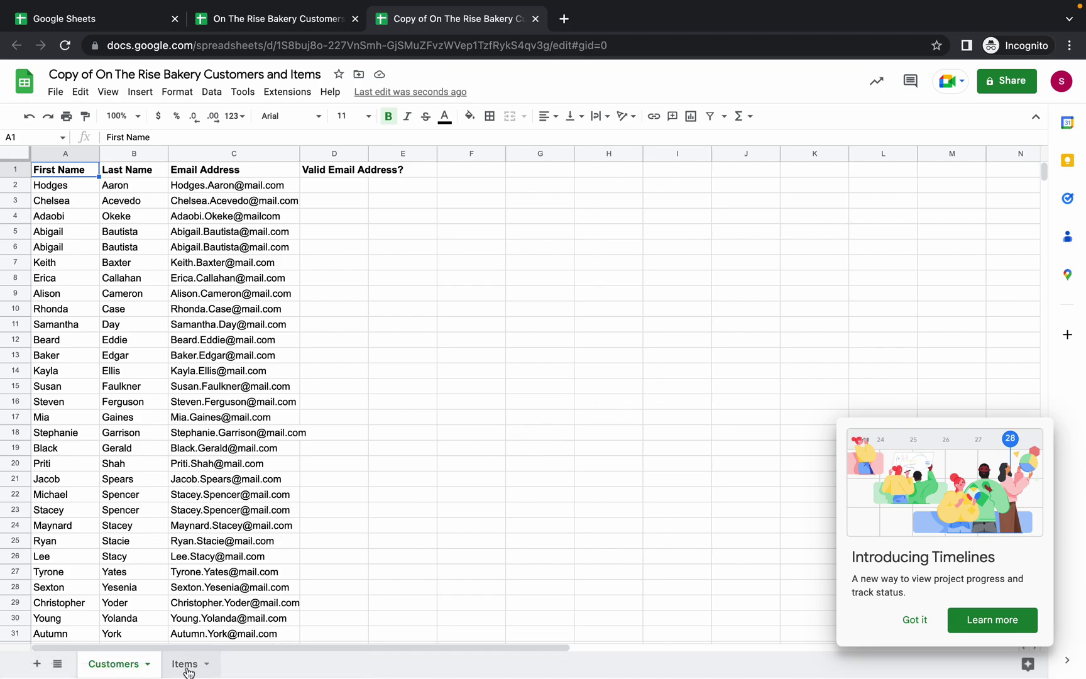
On the Items sheet, freeze the top header row.
left_click(184, 664)
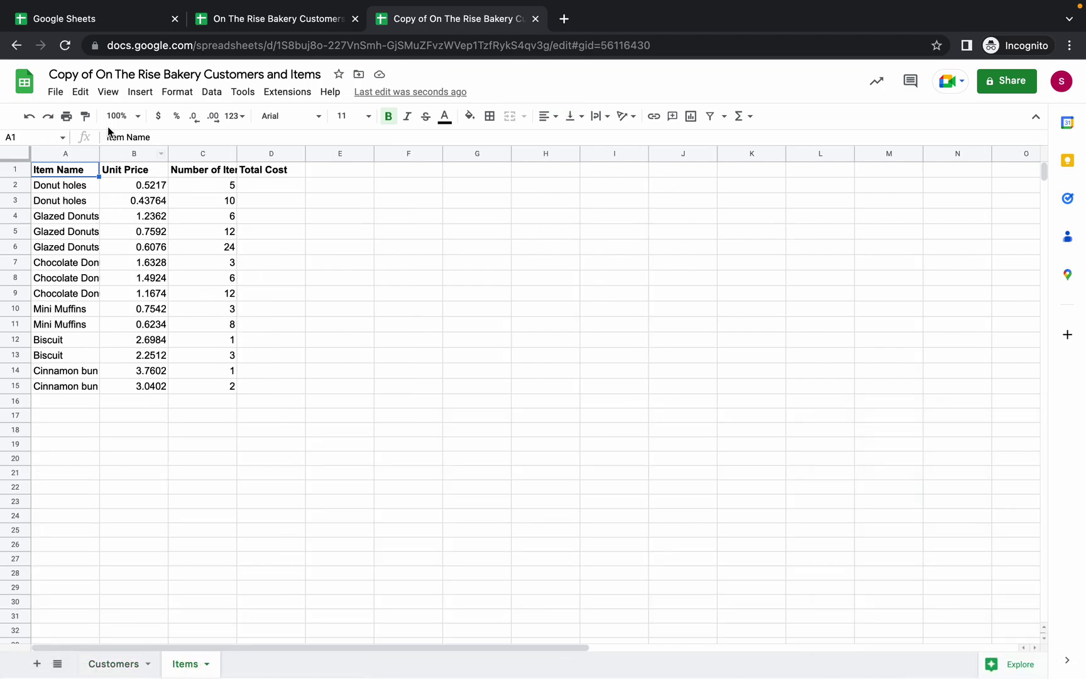
left_click(109, 95)
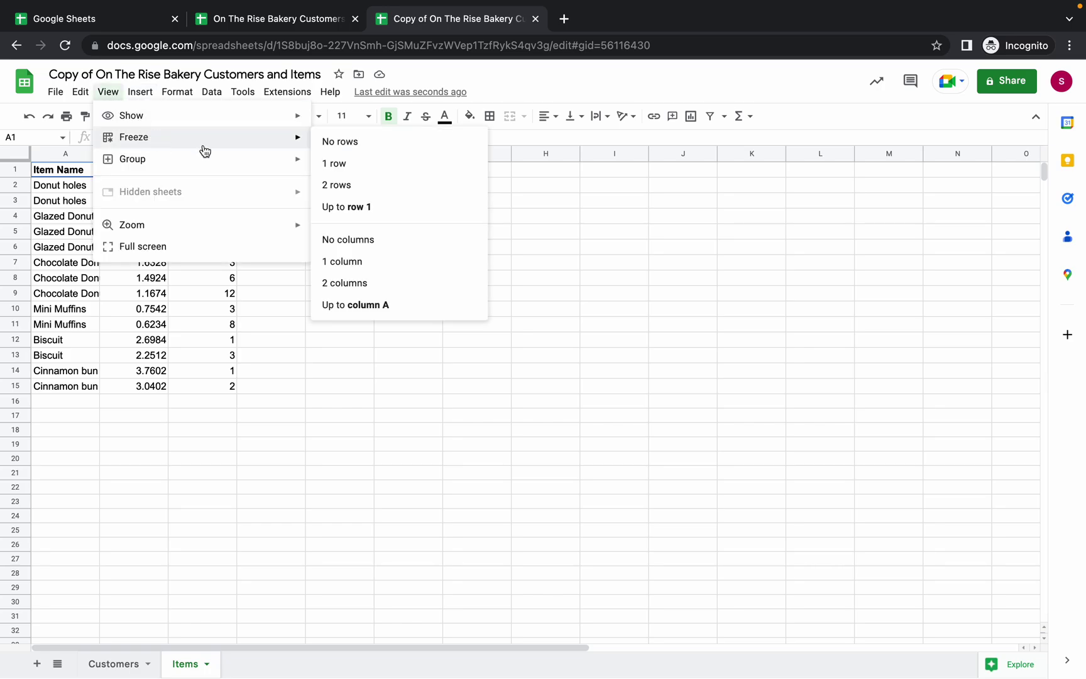
mouse_move(296, 137)
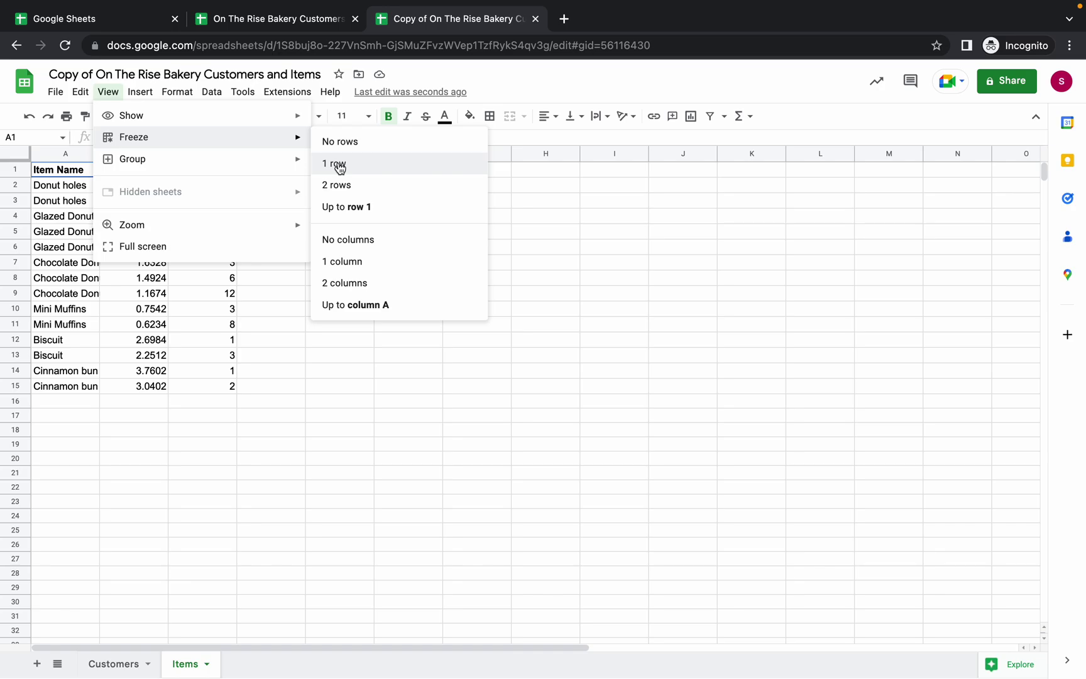
left_click(339, 165)
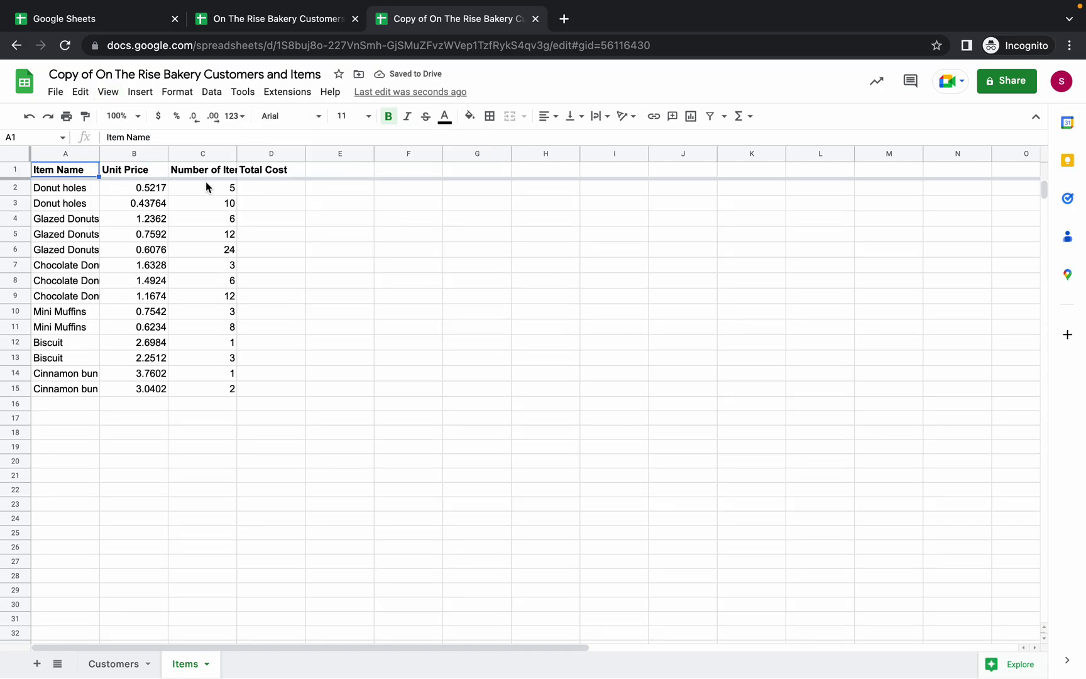
Sort the sheet A to Z by column C, Number of Items.
left_click(195, 151)
right_click(194, 151)
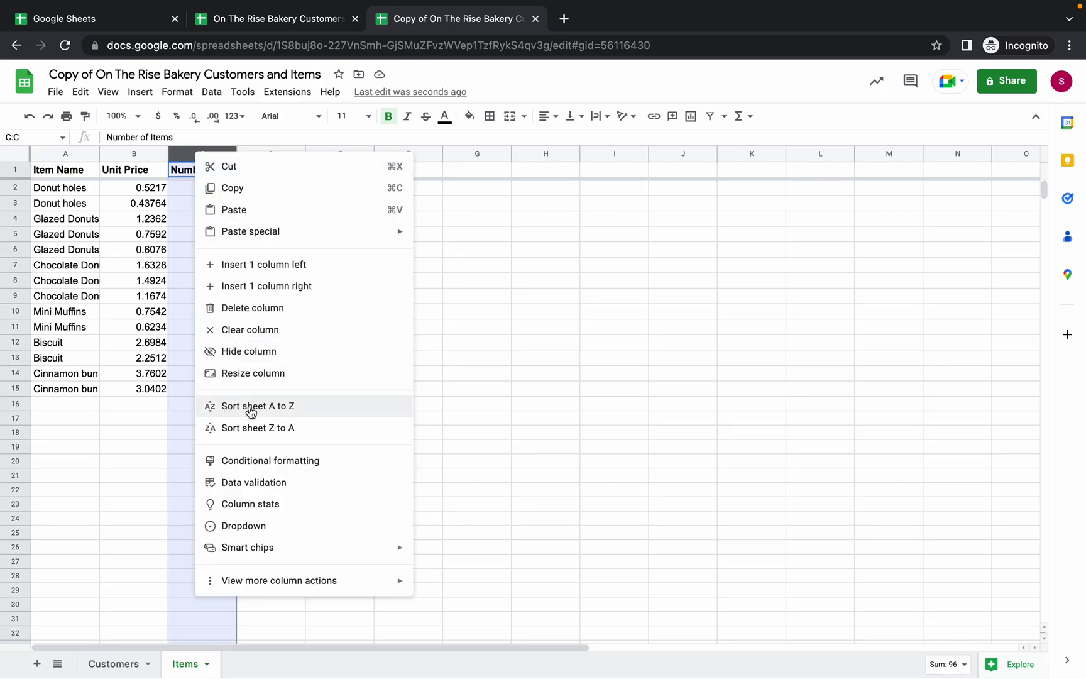
left_click(284, 407)
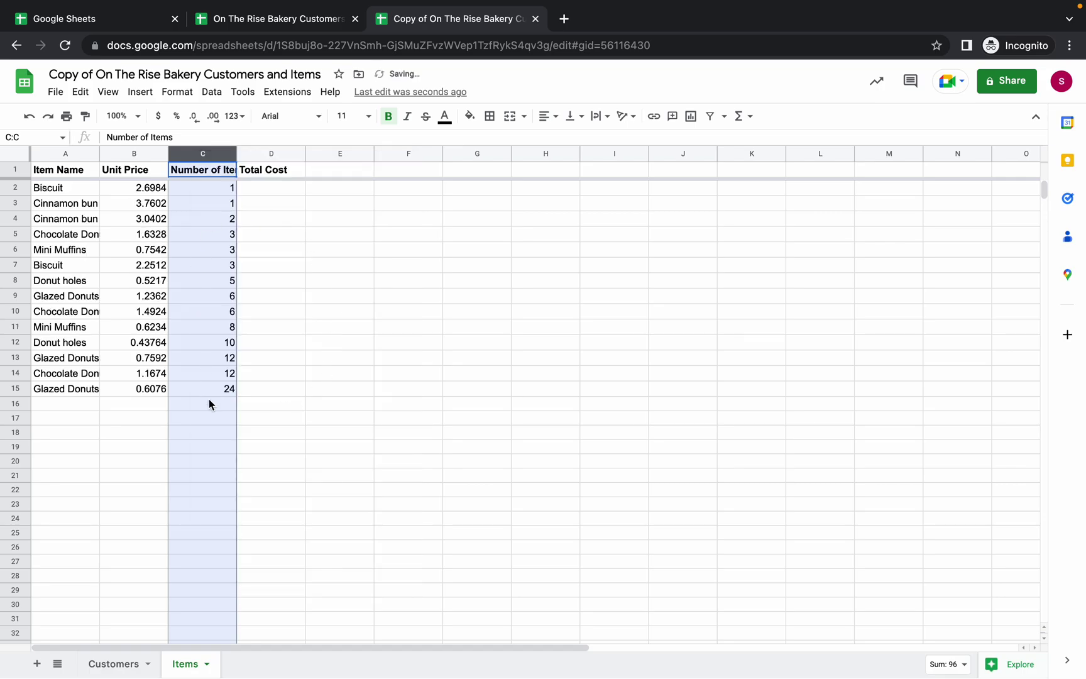
key("ctrl+Left")
scroll(382, 373, "down", 4)
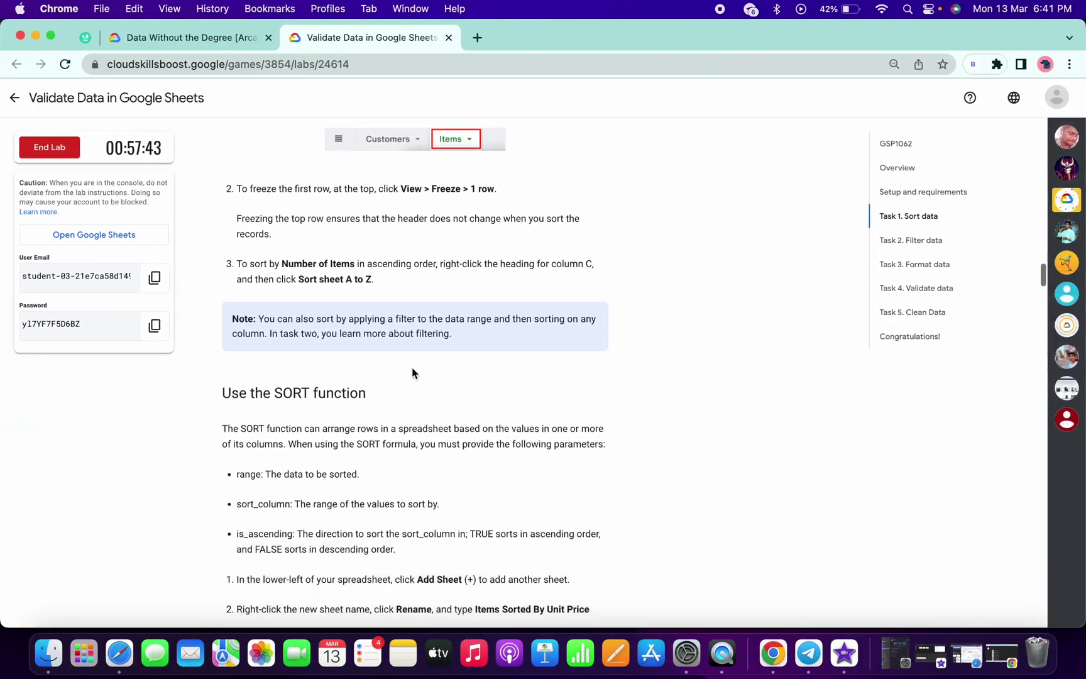
scroll(440, 301, "down", 10)
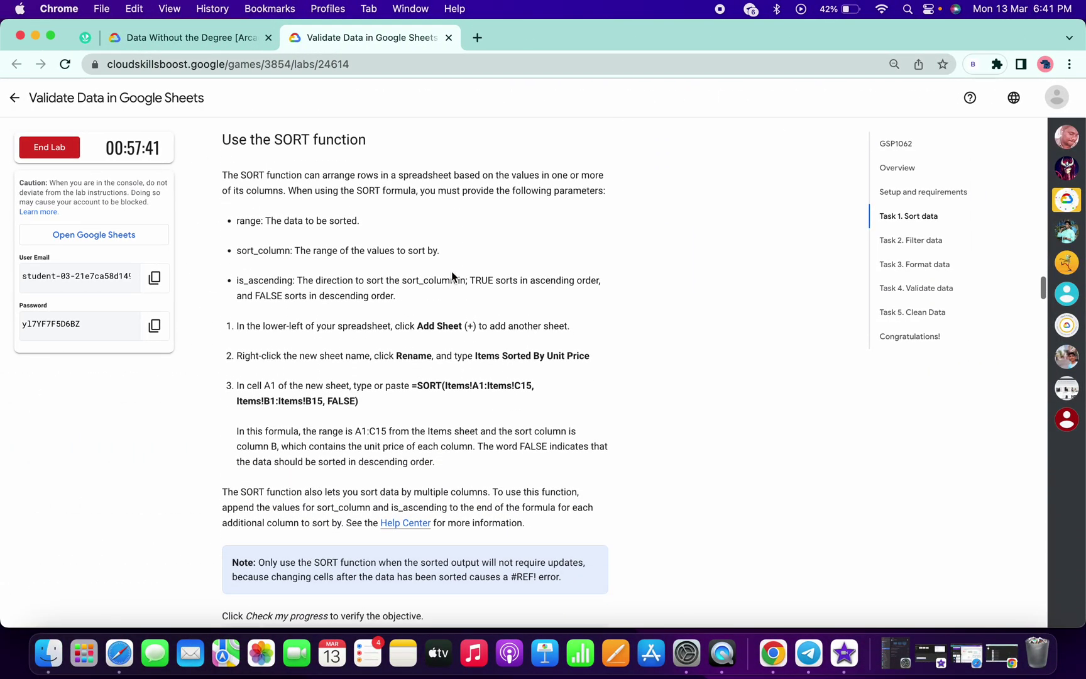
left_click_drag(476, 253, 590, 254)
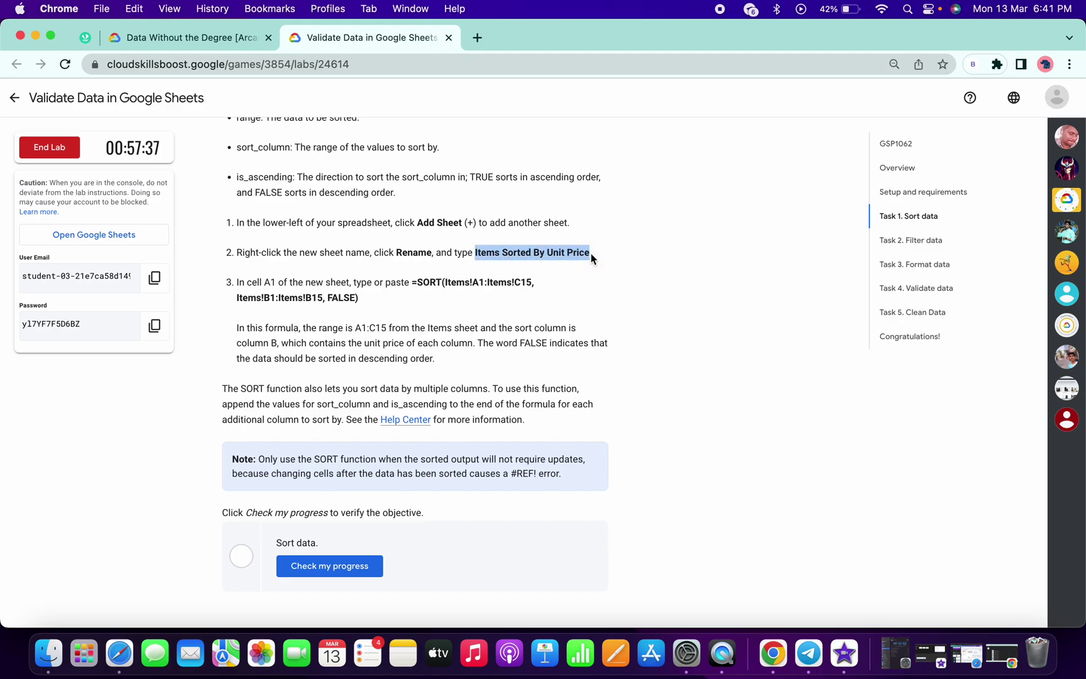
key("ctrl+Right")
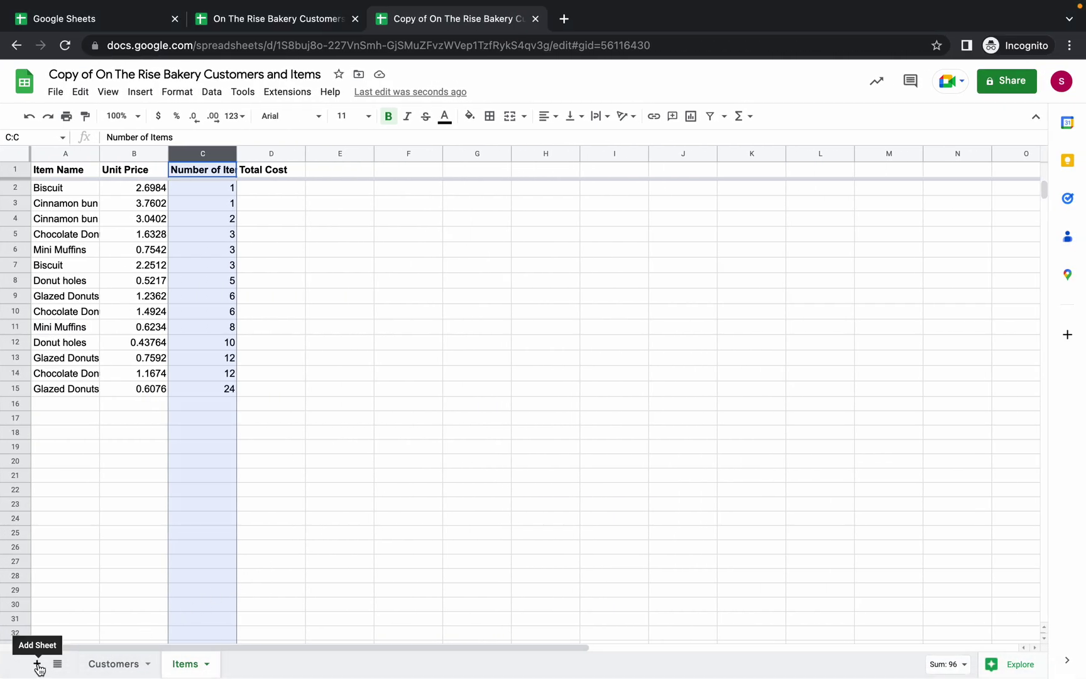
Add a new sheet and rename it 'Items Sorted By Unit Price'.
left_click(37, 664)
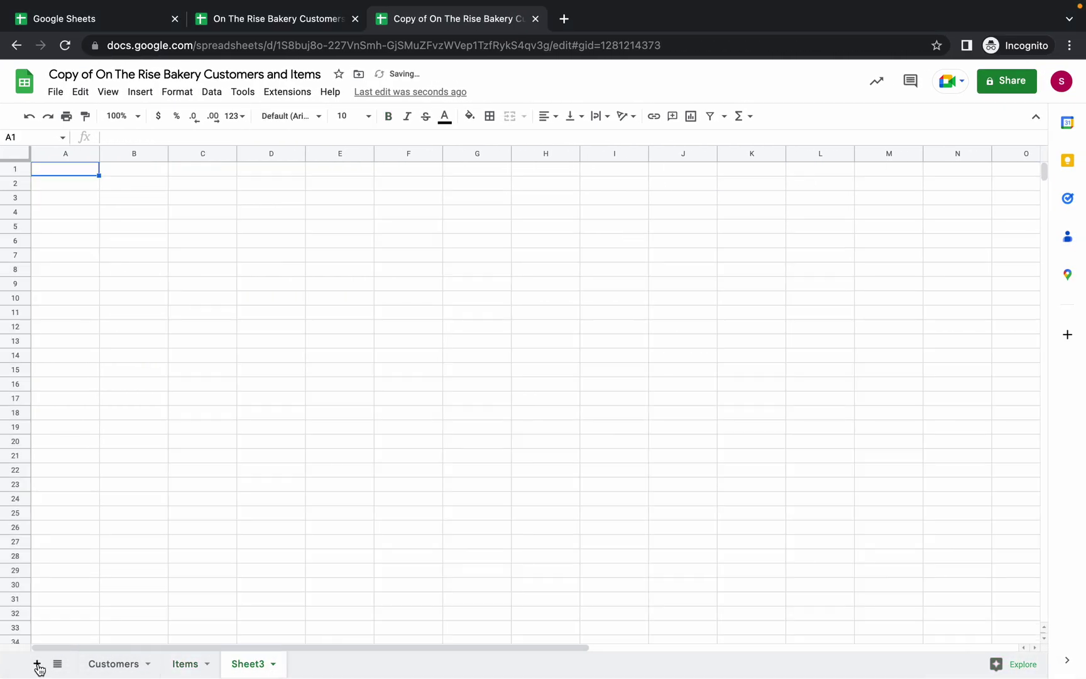
left_click(272, 666)
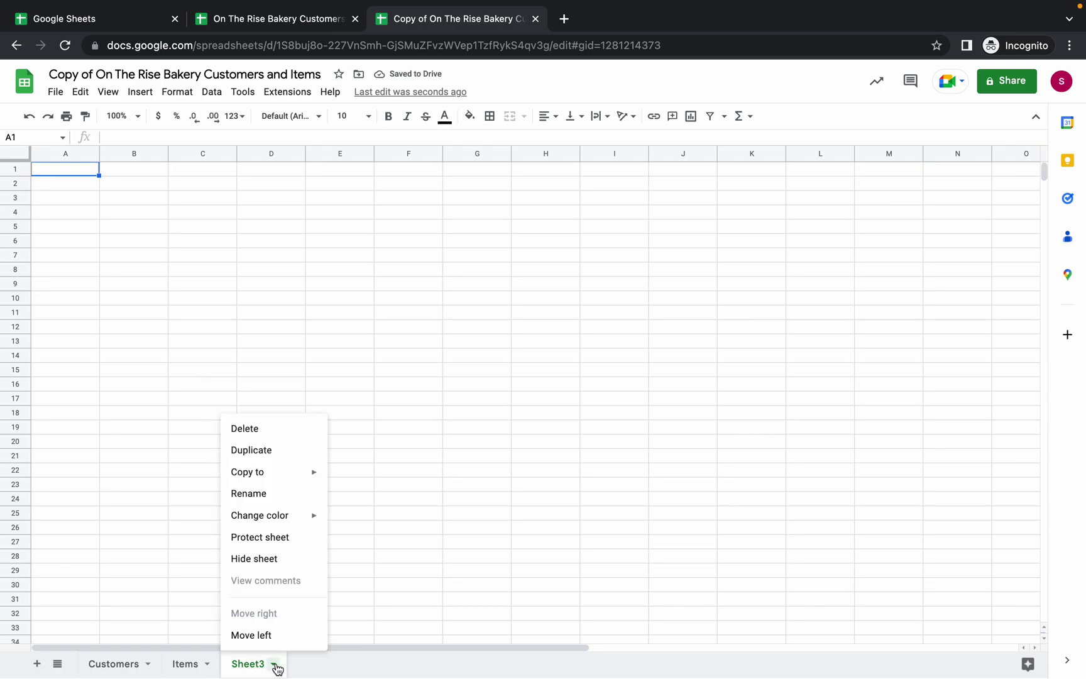
left_click(255, 495)
type("Items Sorted By Unit Price")
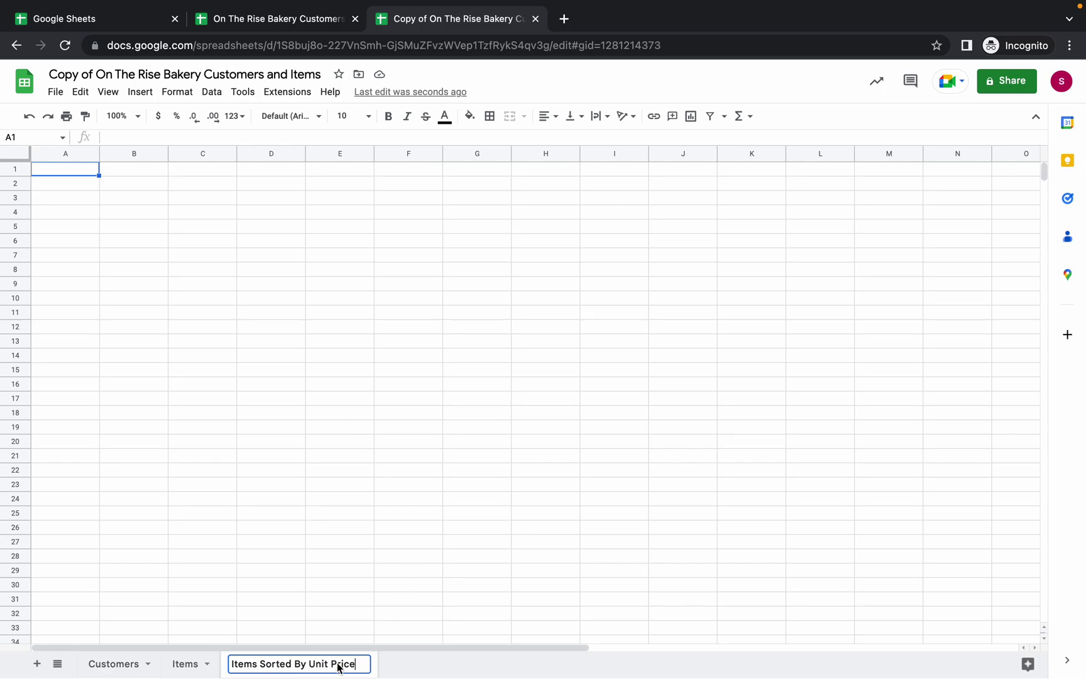
key("Return")
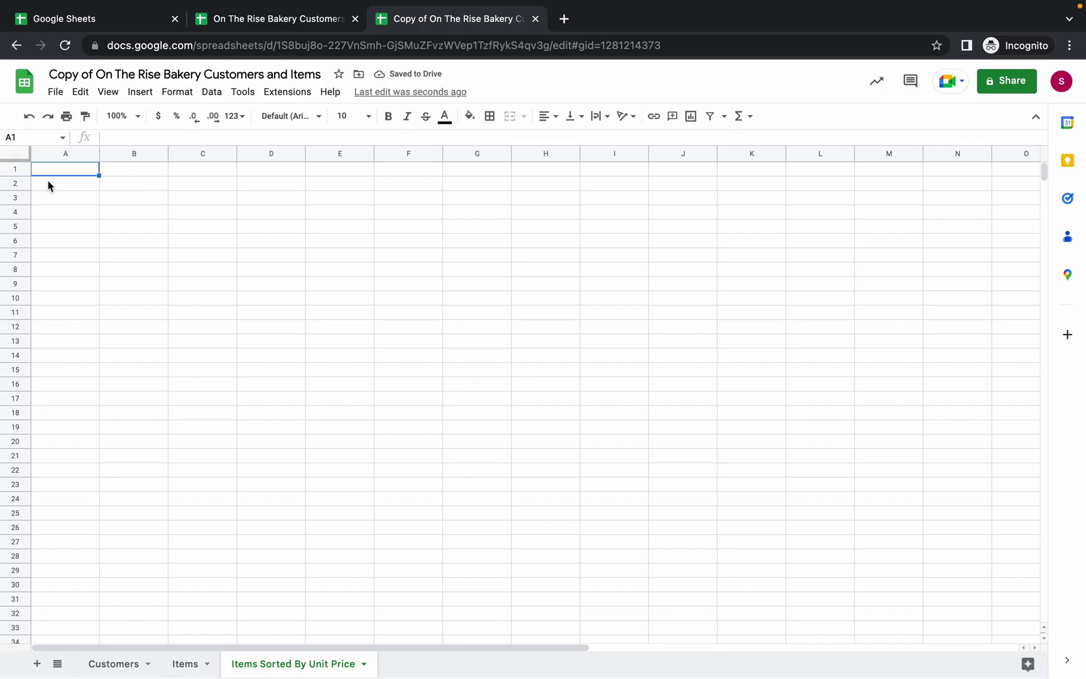
Paste =SORT(Items!A1:Items!C15, Items!B1:Items!B15, FALSE) from the lab into cell A1.
key("ctrl+Left")
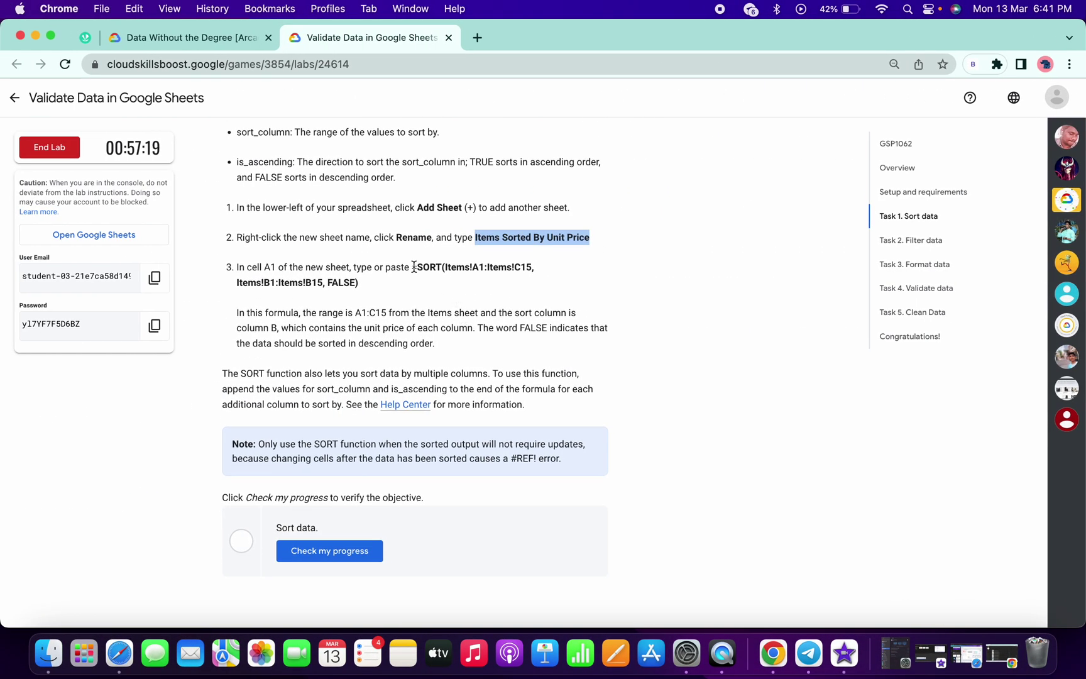
left_click_drag(414, 267, 432, 281)
key("super+c")
key("ctrl+Right")
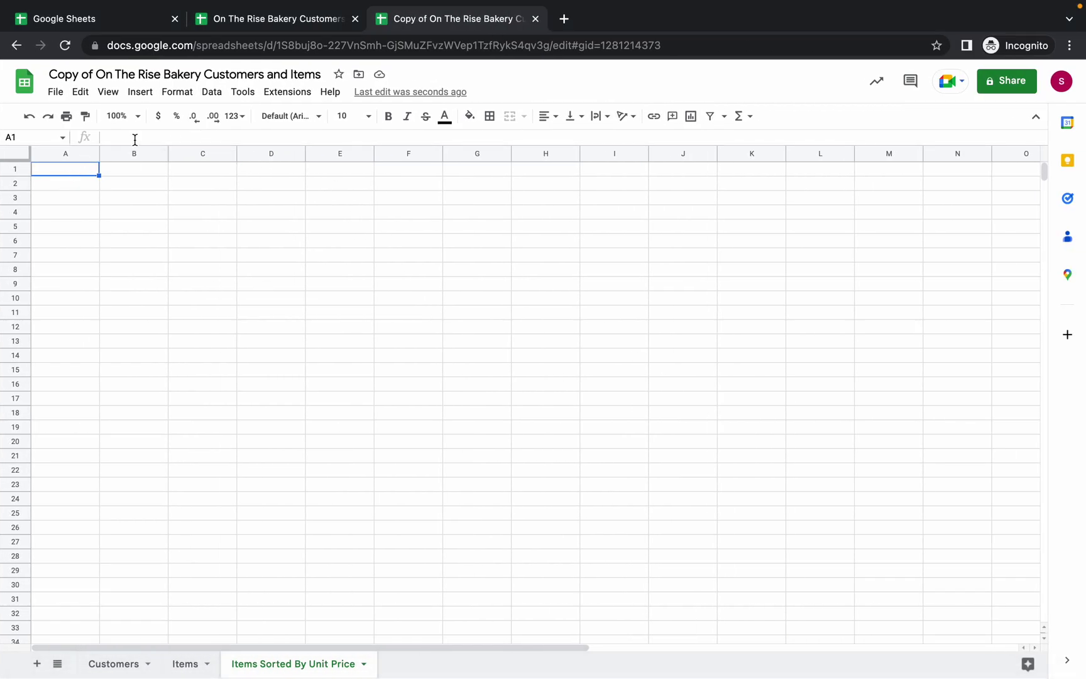
key("super+v")
key("Return")
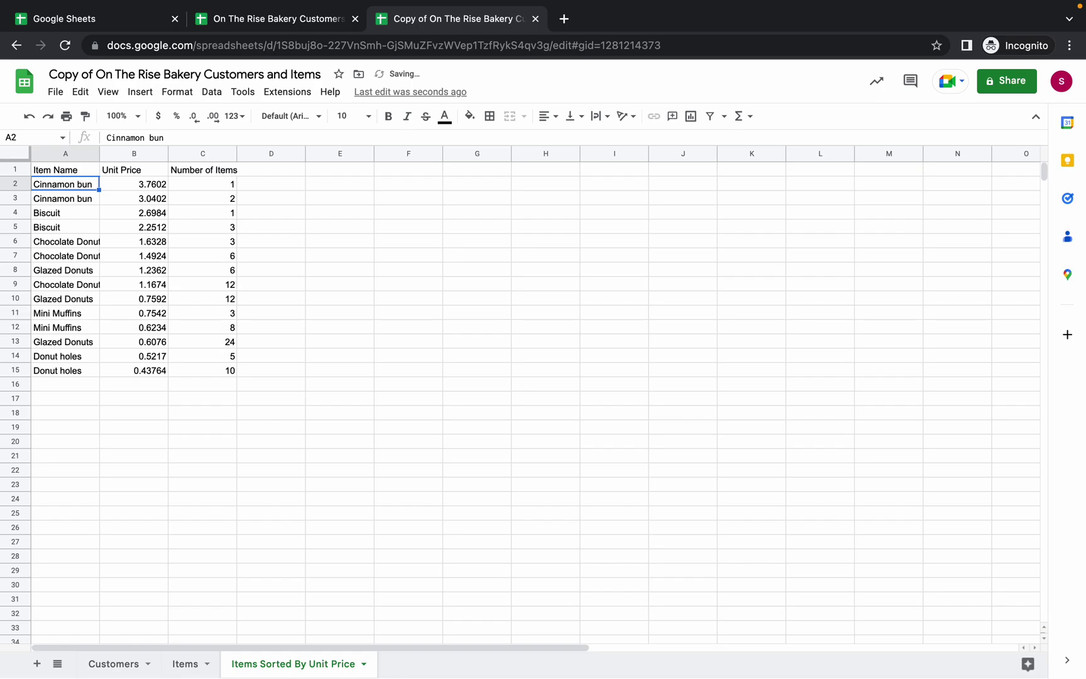
key("ctrl+Left")
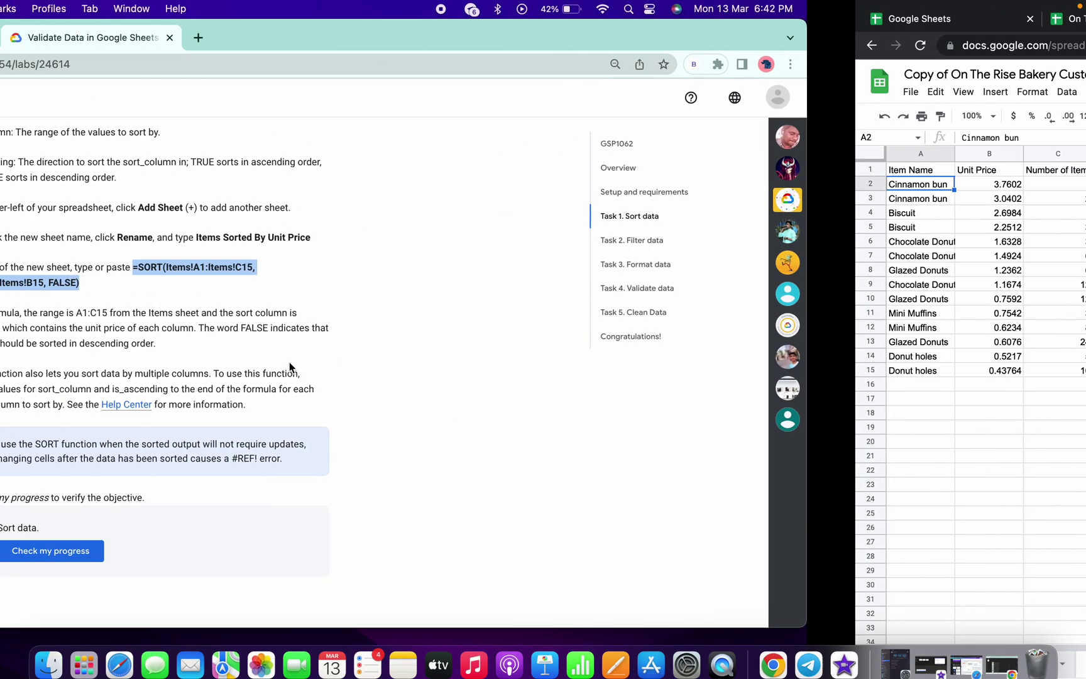
Run the Sort data progress check, then scroll down to the Create a filter steps.
scroll(361, 406, "down", 5)
left_click(360, 402)
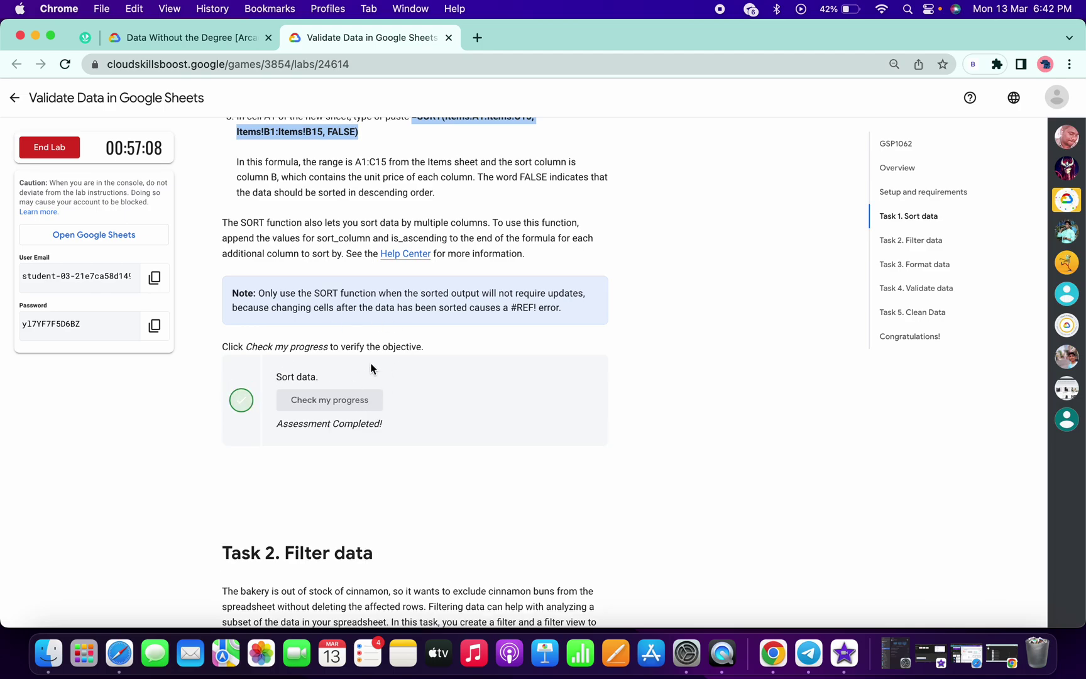
scroll(371, 391, "down", 5)
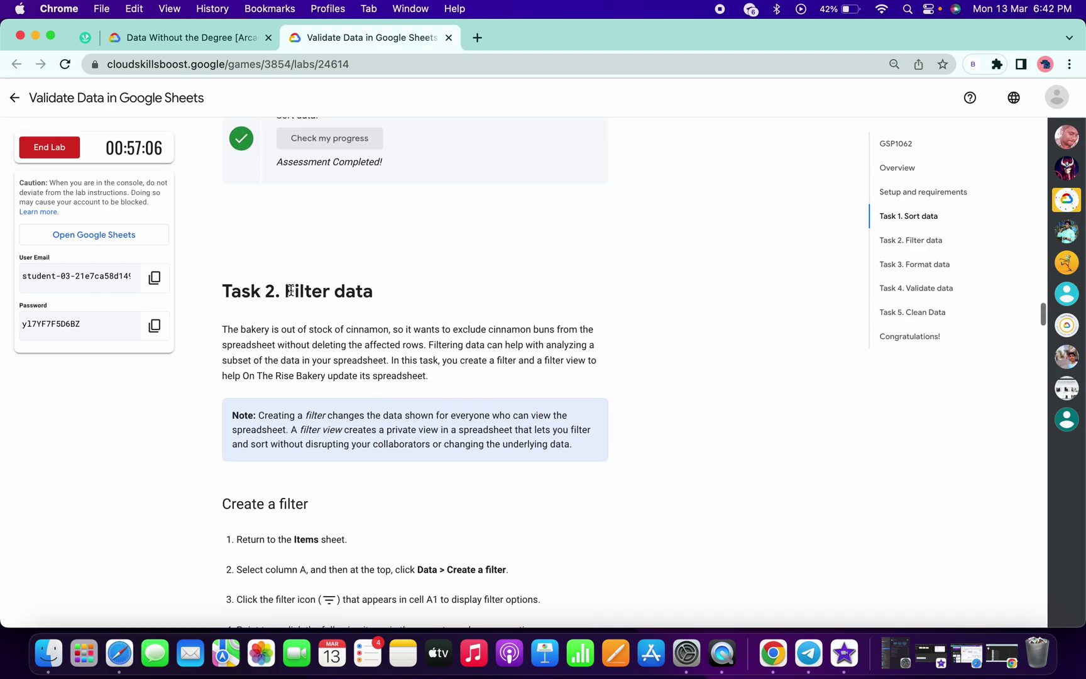
left_click_drag(283, 290, 405, 298)
scroll(405, 298, "down", 5)
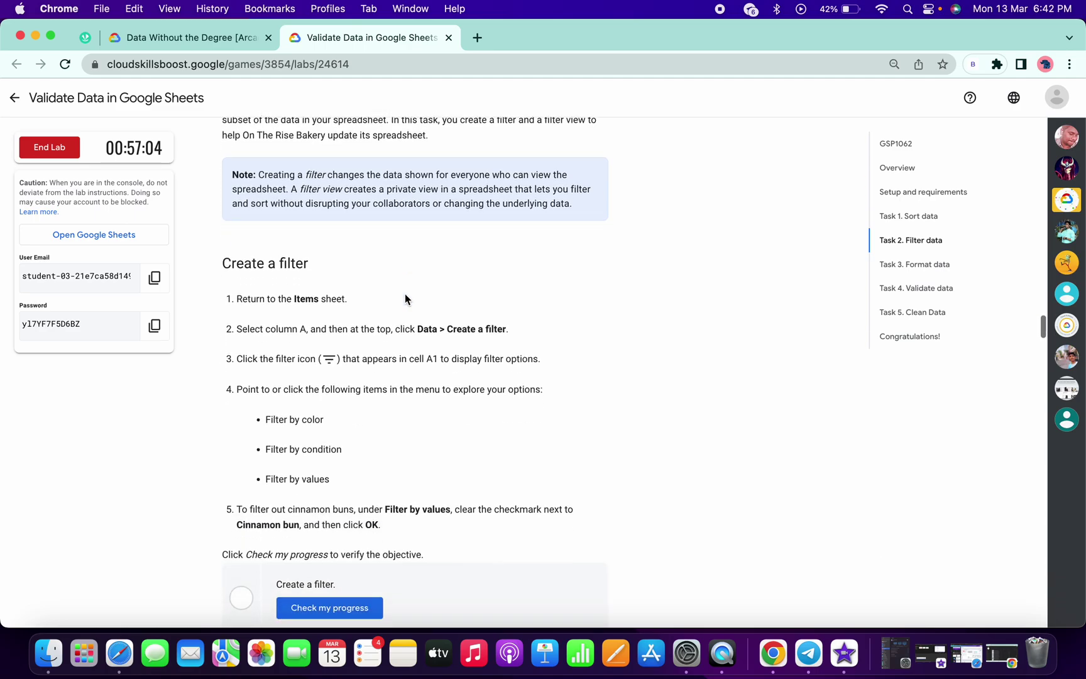
key("ctrl+Right")
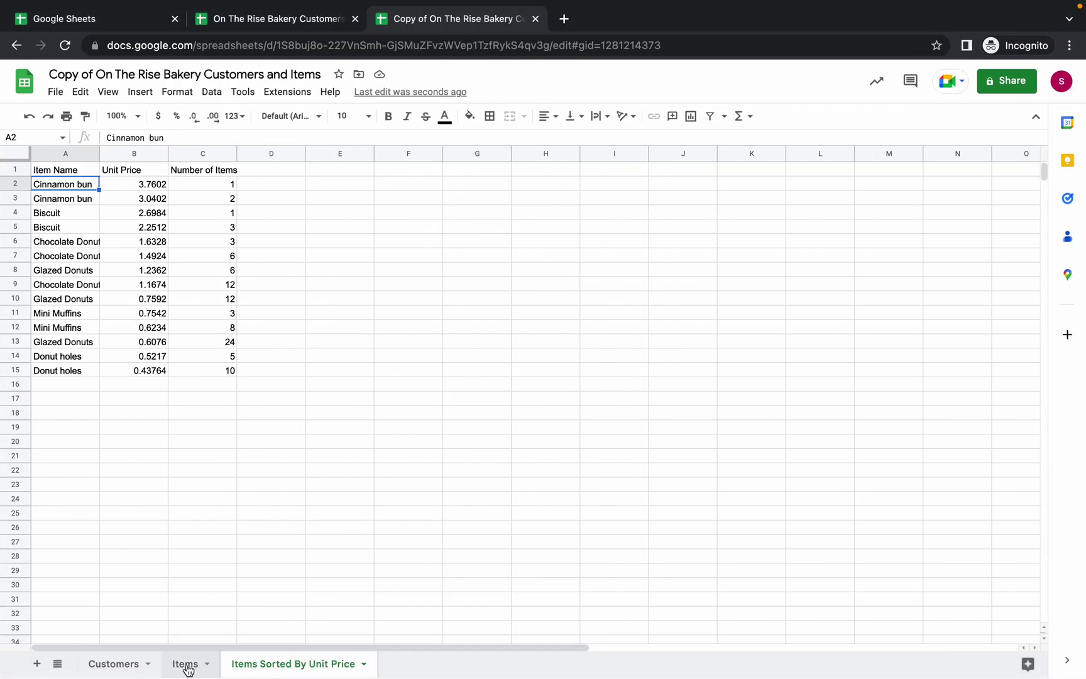
On the Items sheet, select column A and create a filter via Data > Create a filter.
left_click(186, 665)
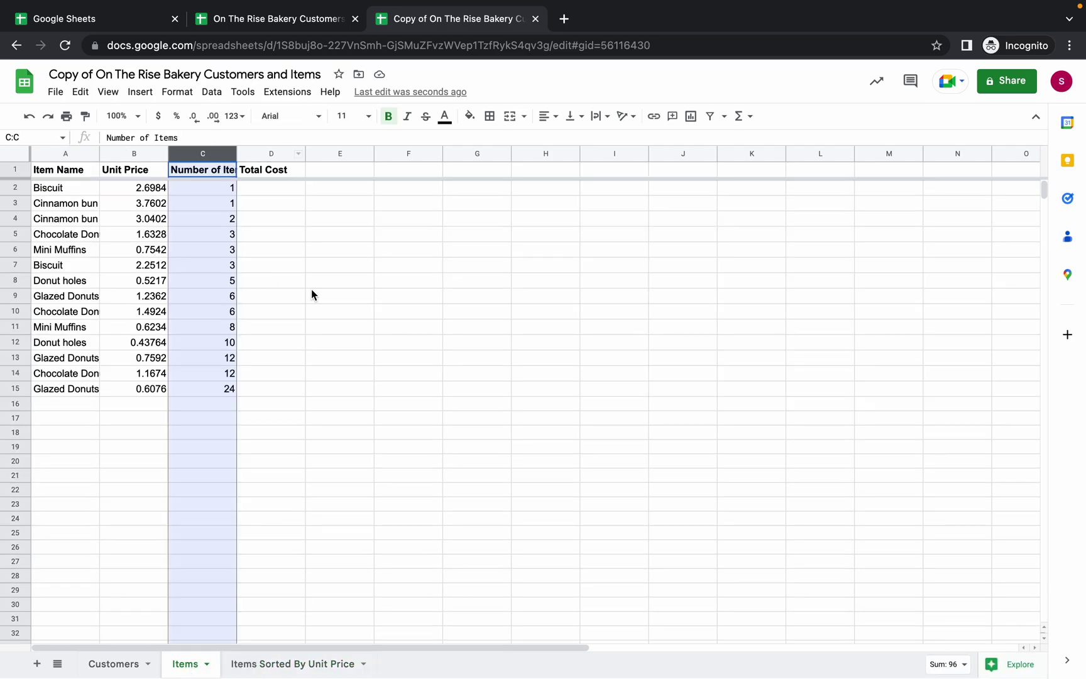
left_click(343, 297)
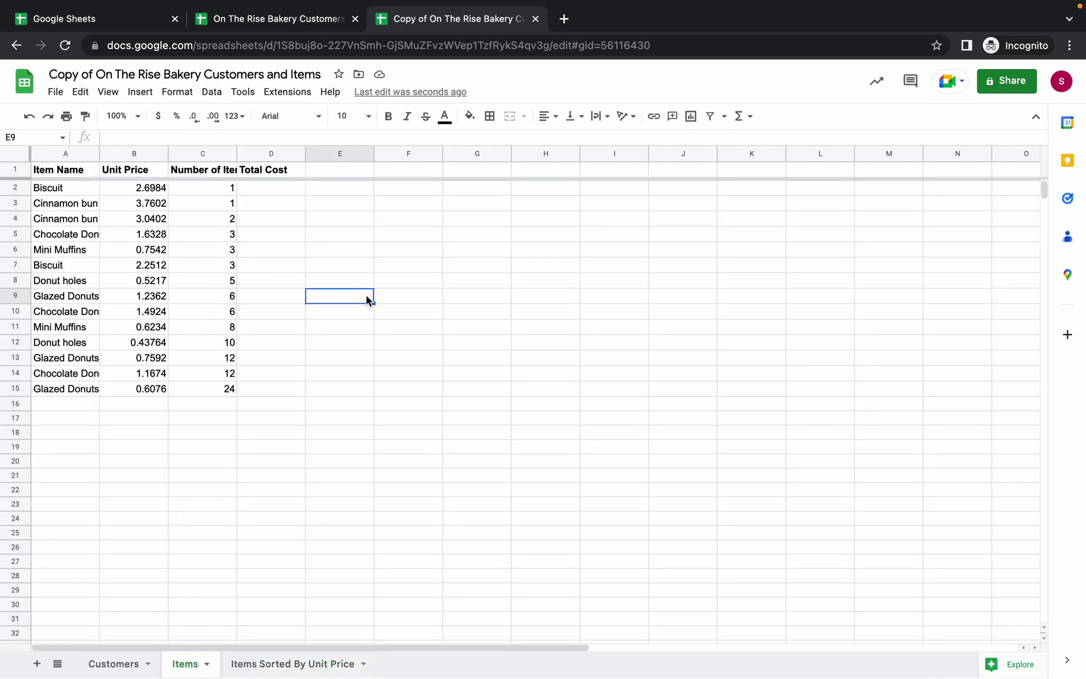
key("ctrl+Left")
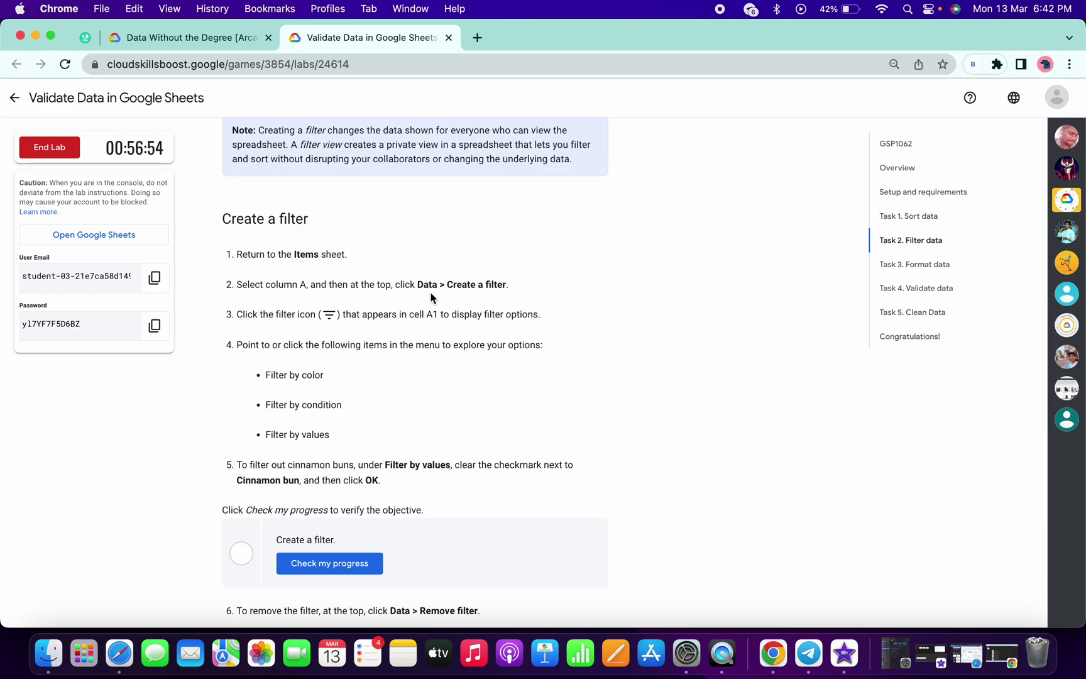
key("ctrl+Right")
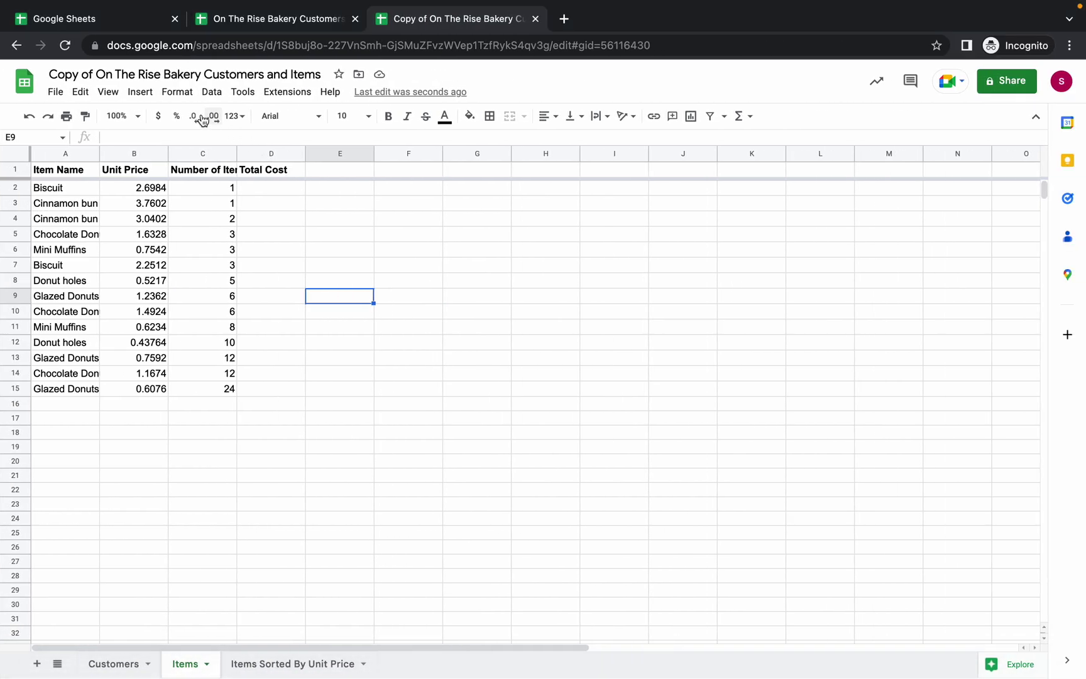
left_click(212, 94)
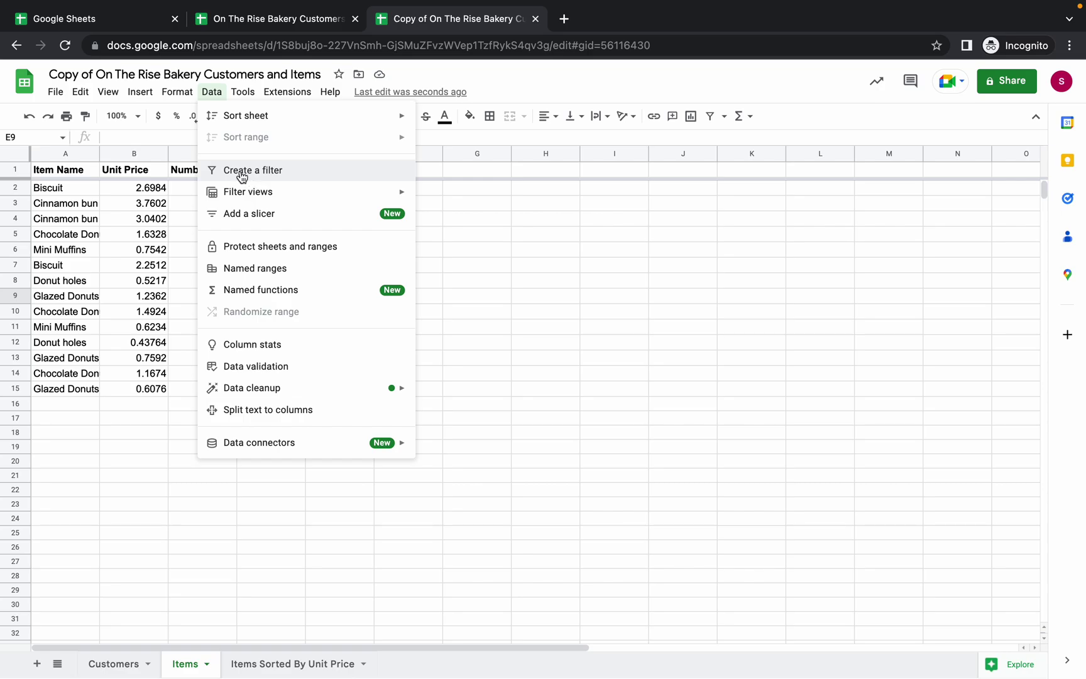
left_click(573, 251)
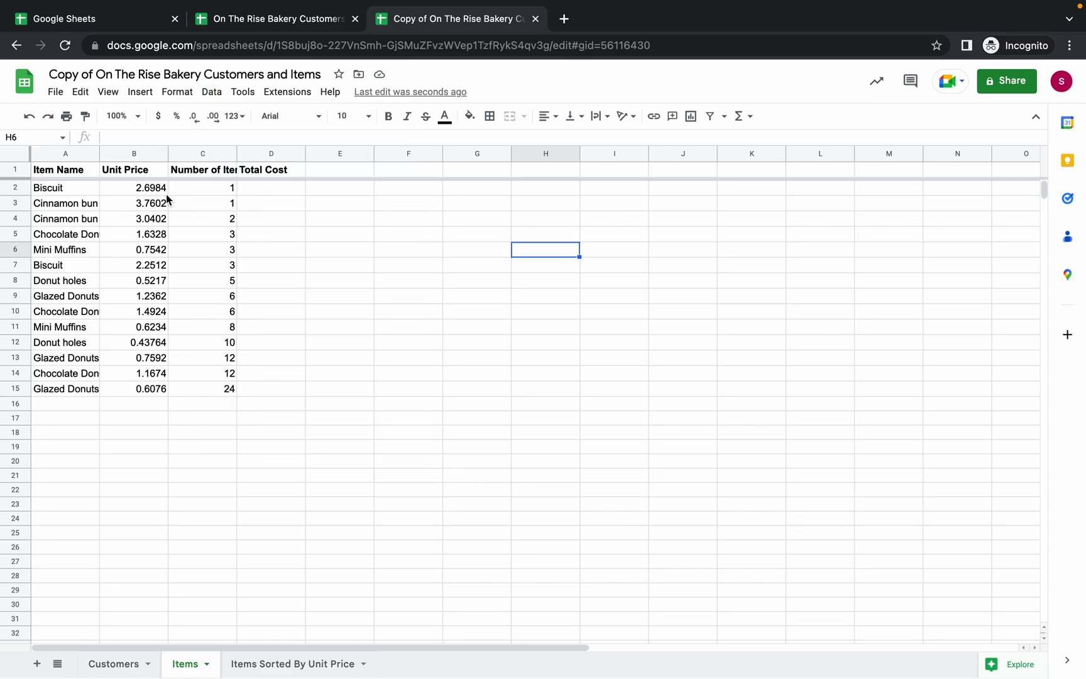
left_click(64, 156)
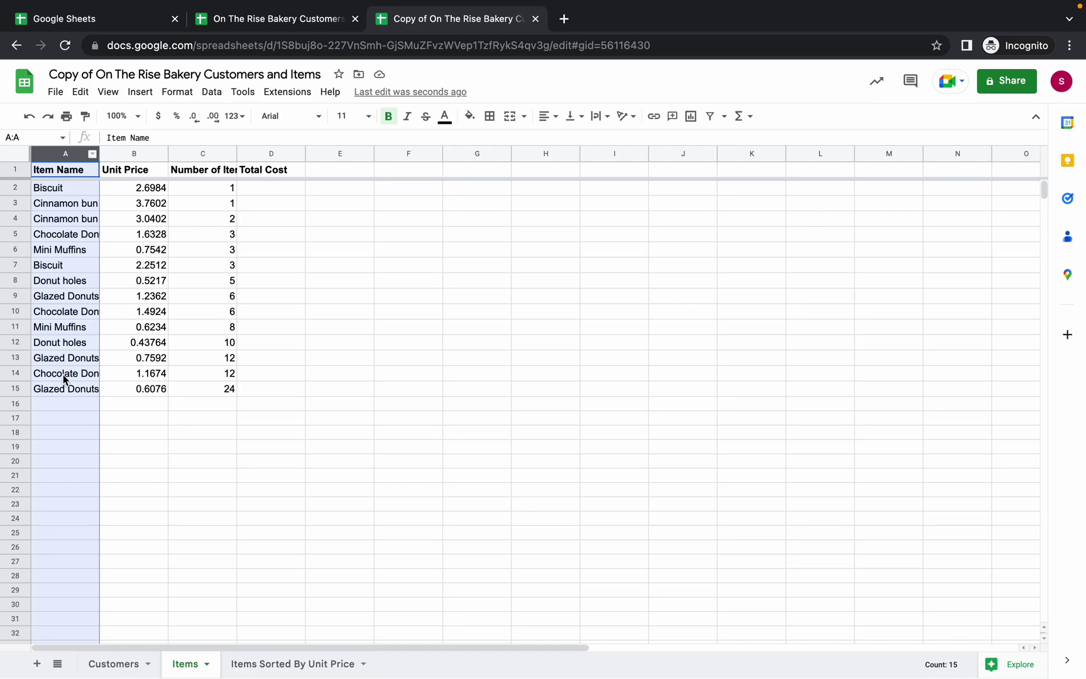
left_click(212, 94)
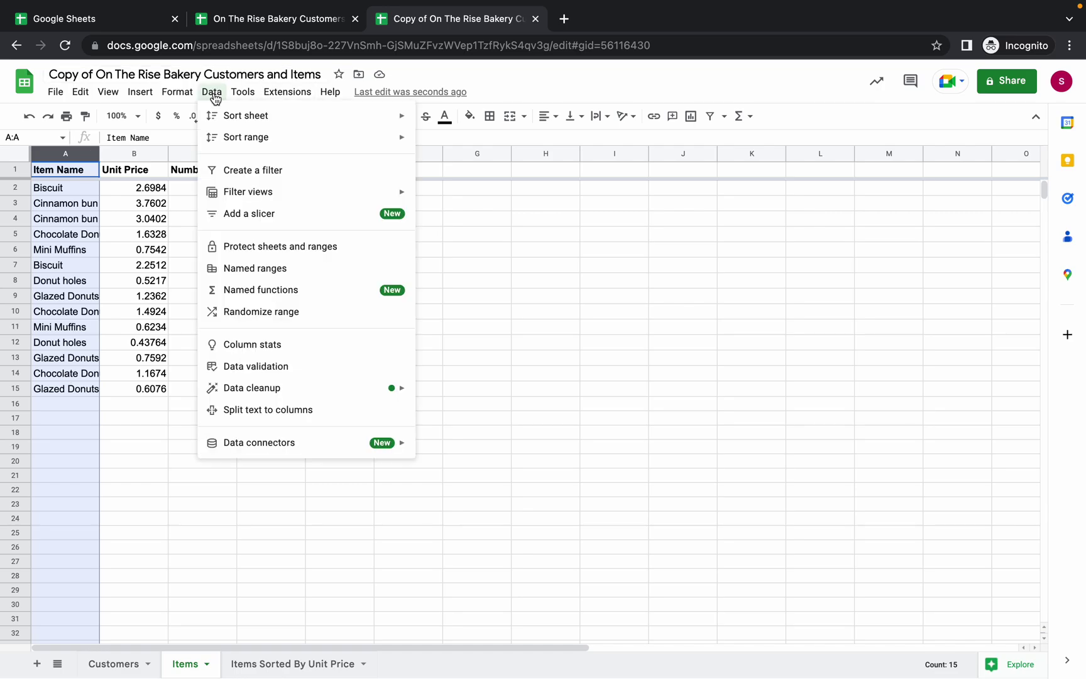
left_click(254, 173)
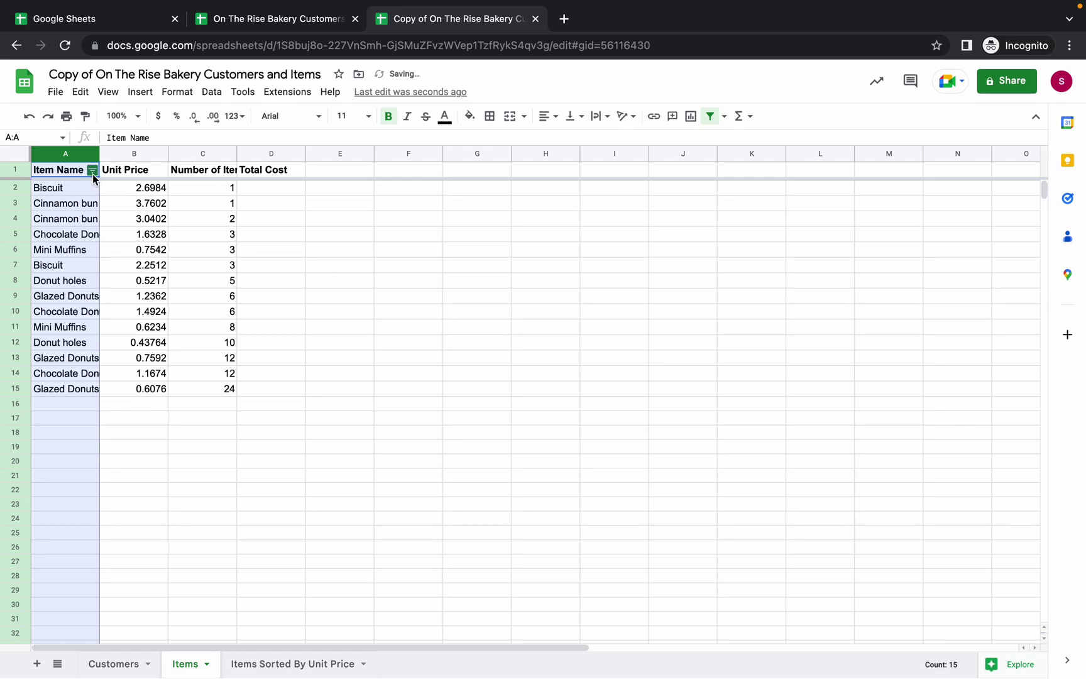
key("ctrl+Left")
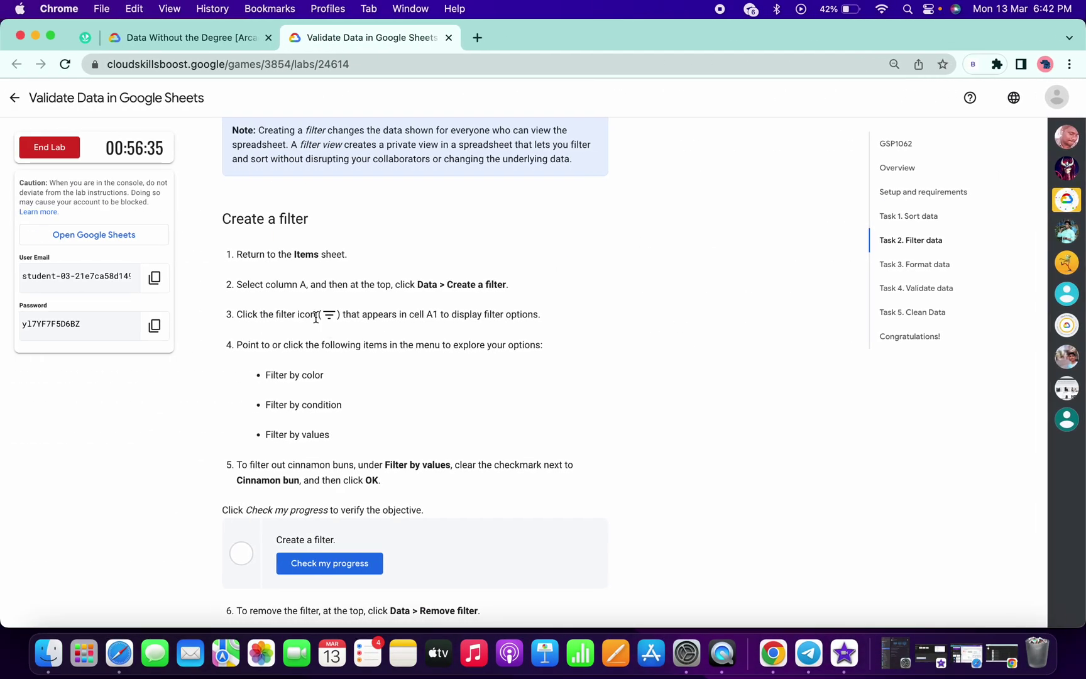
key("ctrl+Right")
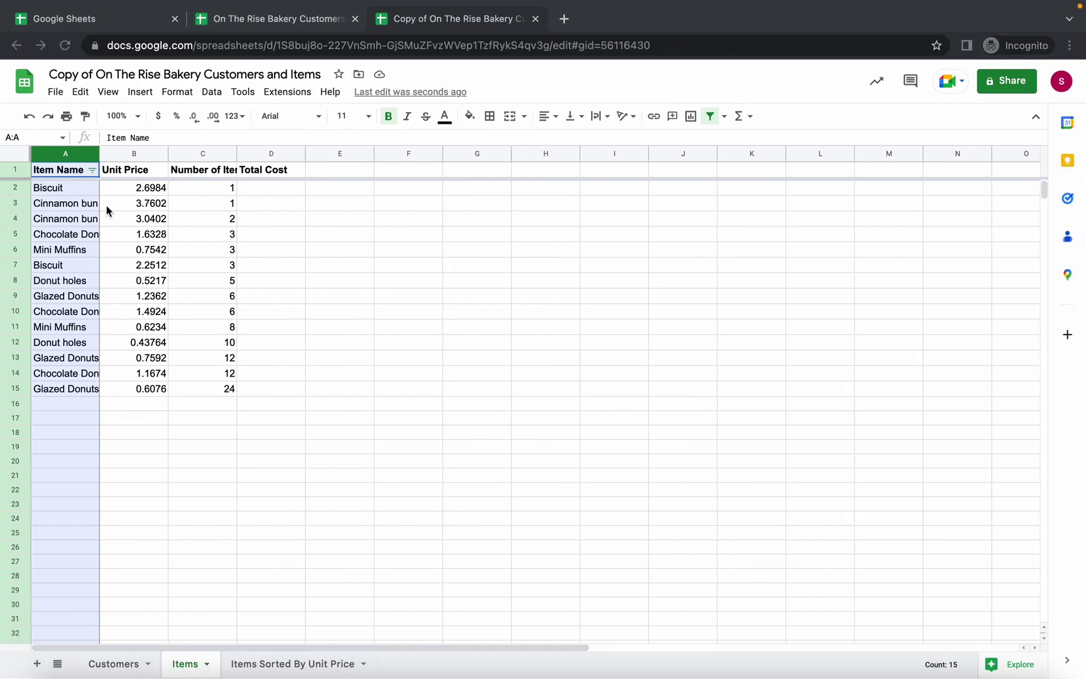
In the Item Name filter's value list, uncheck Cinnamon bun.
left_click(92, 171)
scroll(145, 406, "down", 1)
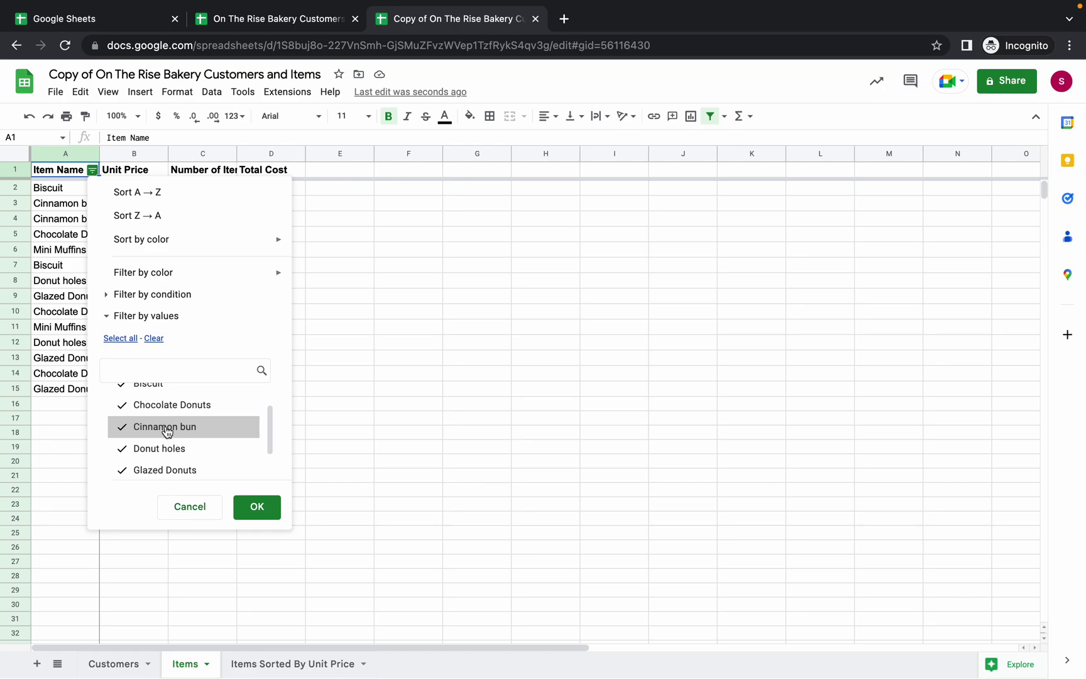
left_click(128, 431)
Apply the filter hiding Cinnamon bun and run the Create a filter progress check.
left_click(260, 506)
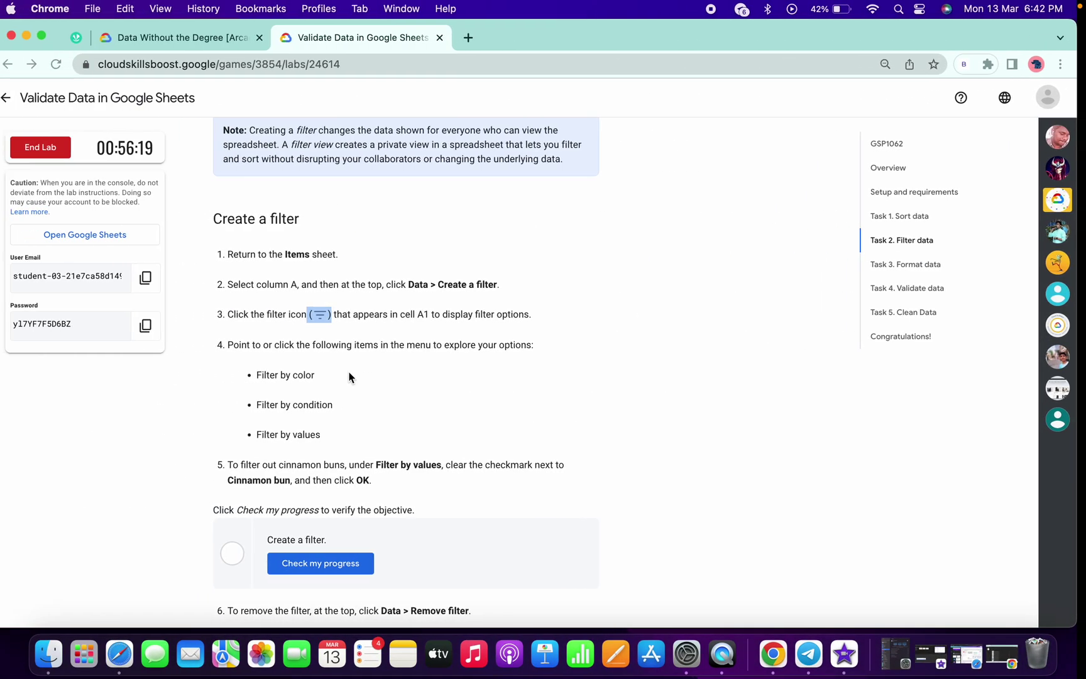
scroll(348, 375, "down", 6)
left_click(349, 186)
scroll(339, 187, "up", 2)
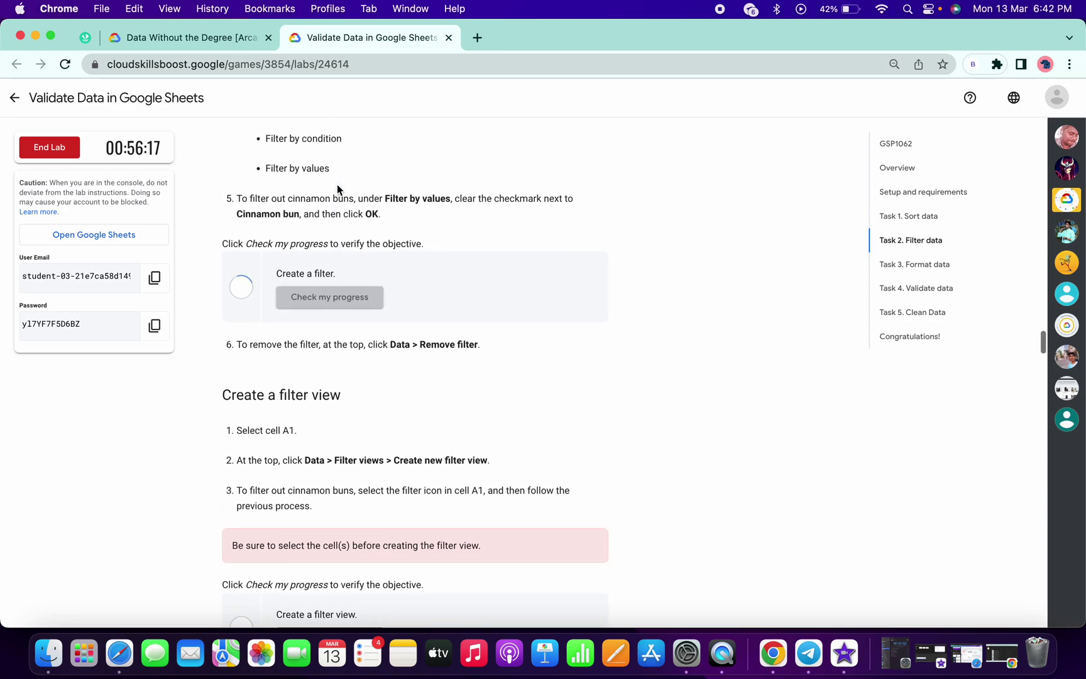
scroll(338, 188, "up", 2)
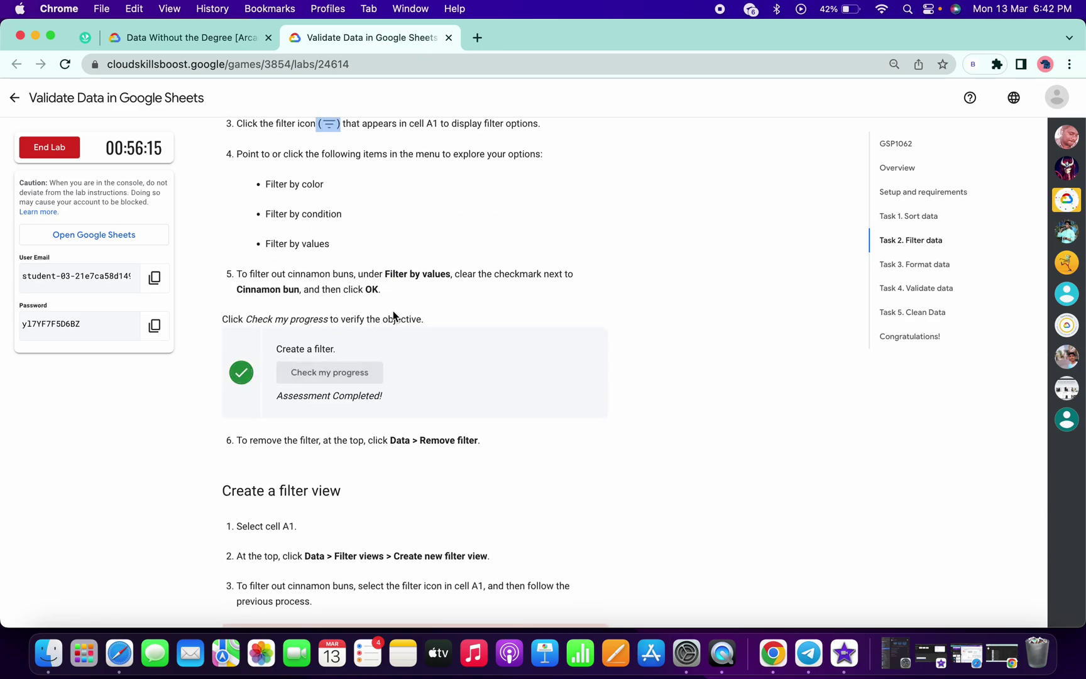
key("ctrl+Right")
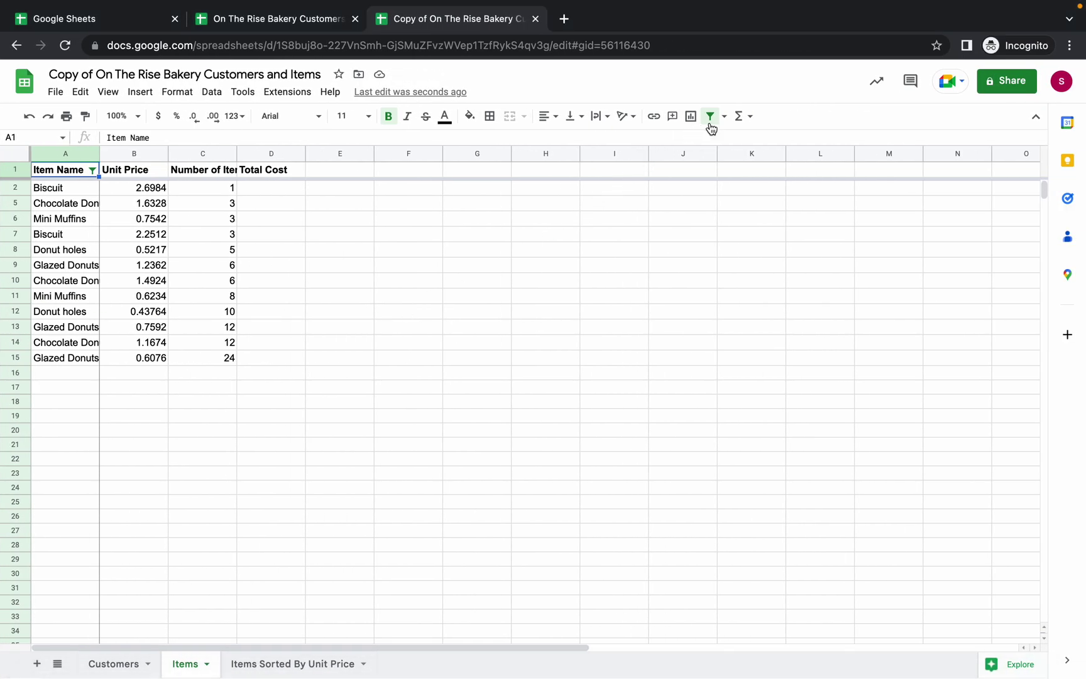
Remove the sheet filter and create a filter view hiding Cinnamon bun rows.
left_click(711, 117)
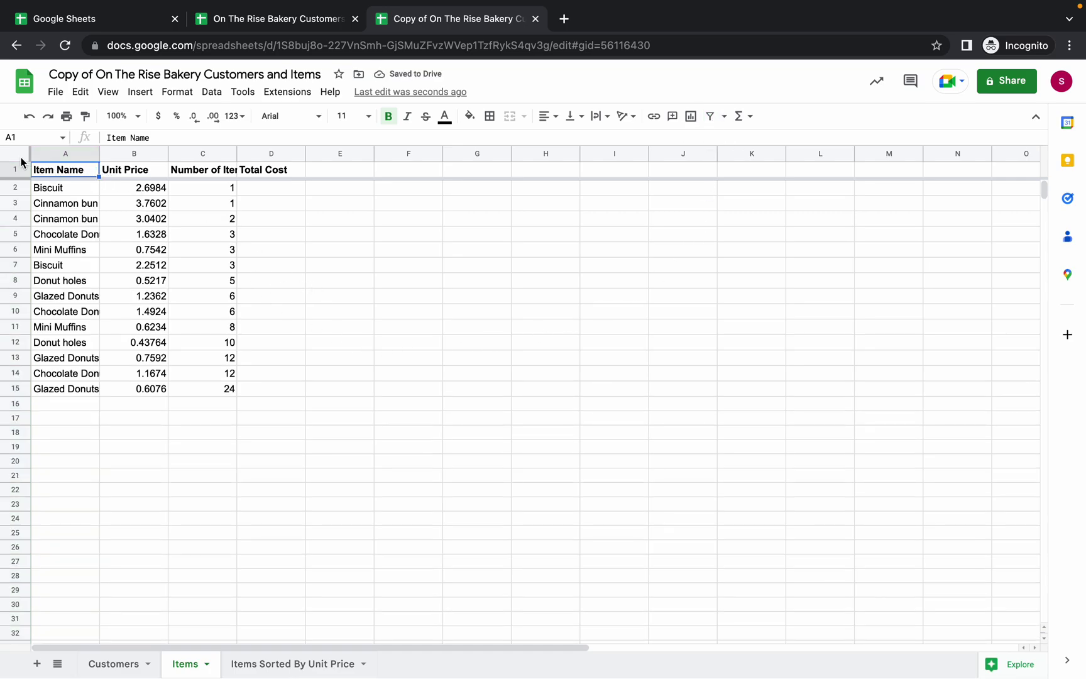
left_click(210, 94)
mouse_move(245, 194)
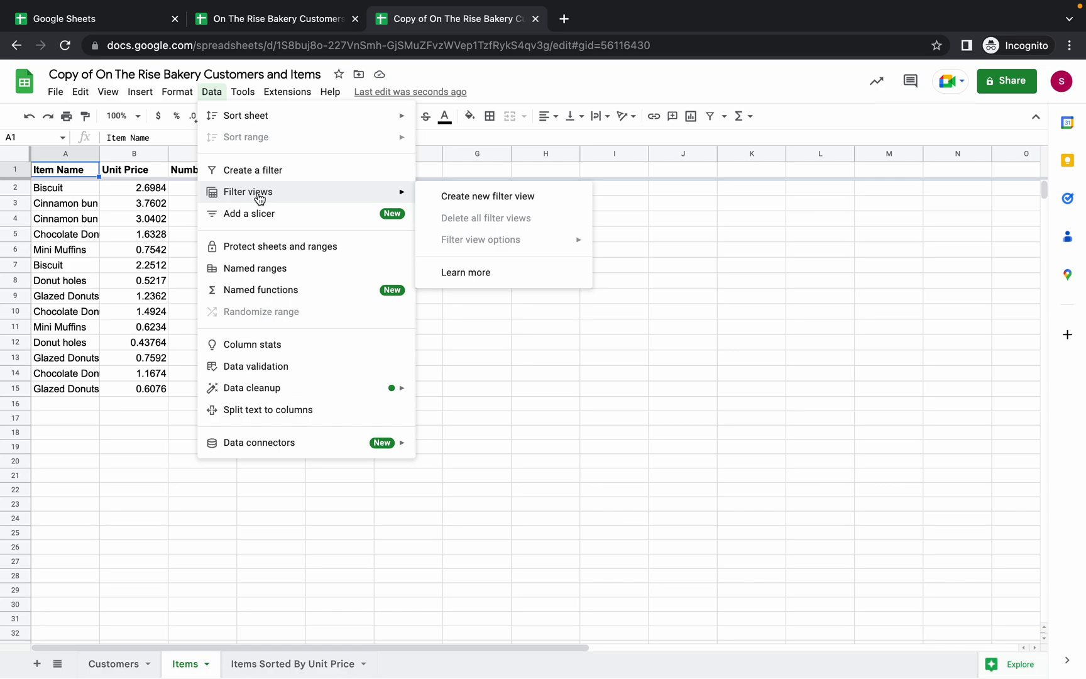
left_click(455, 199)
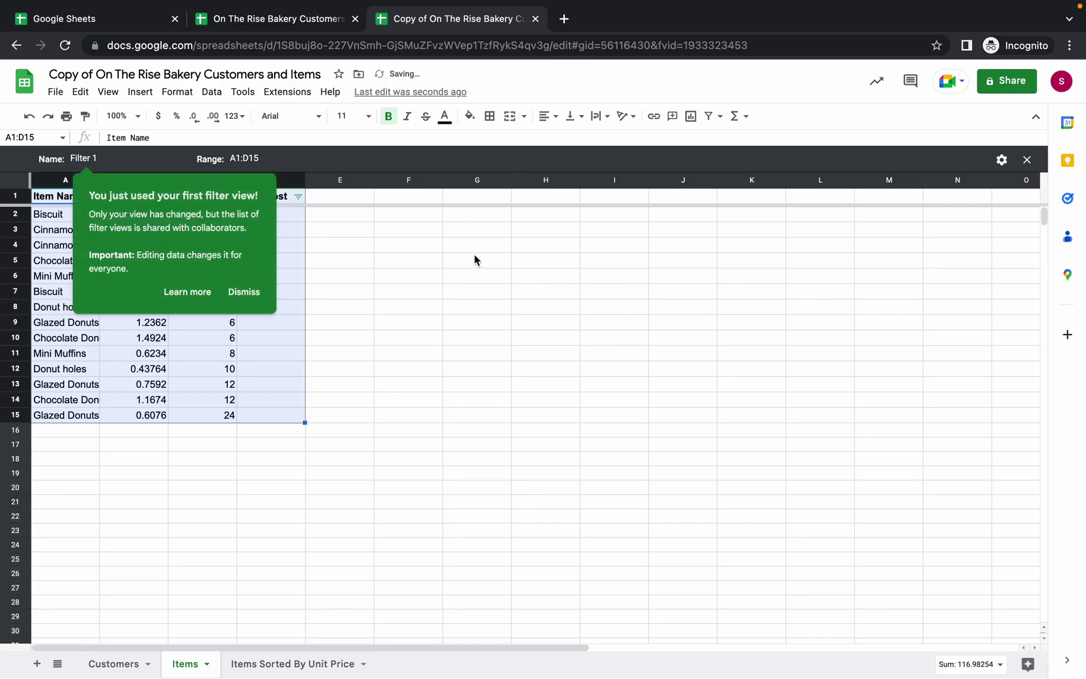
left_click(246, 292)
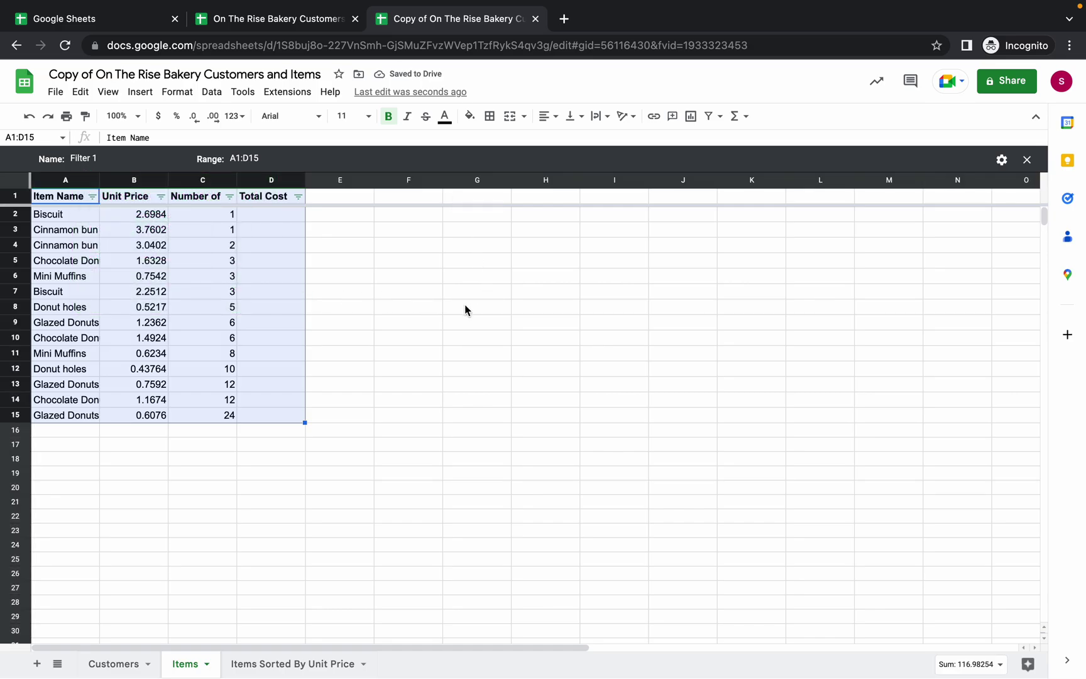
left_click(93, 197)
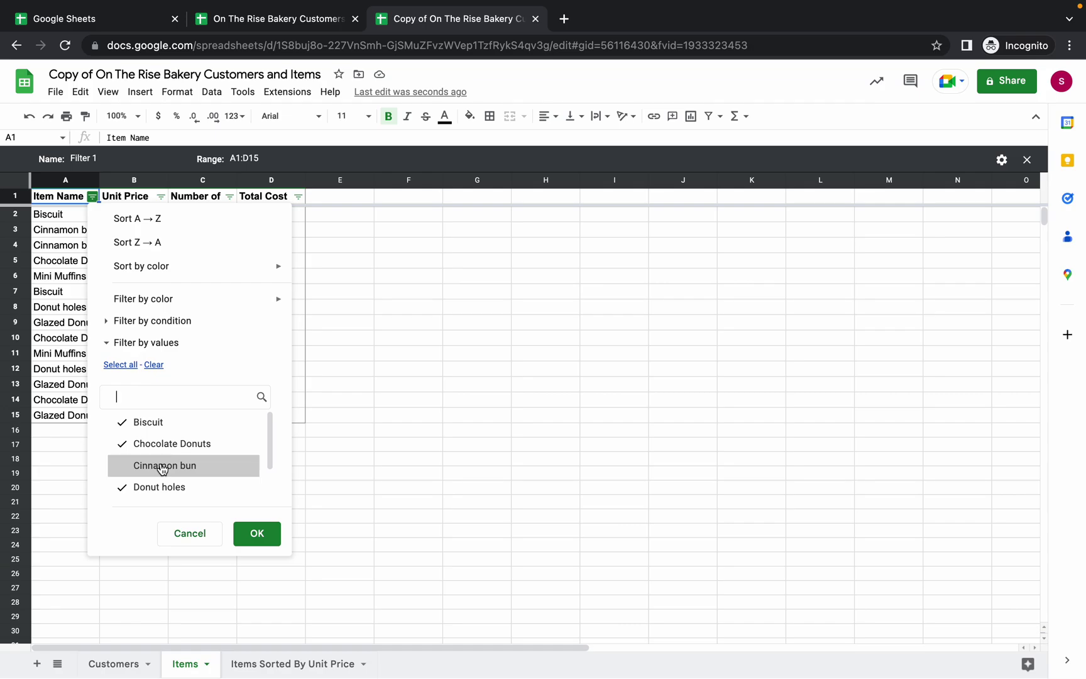
left_click(254, 533)
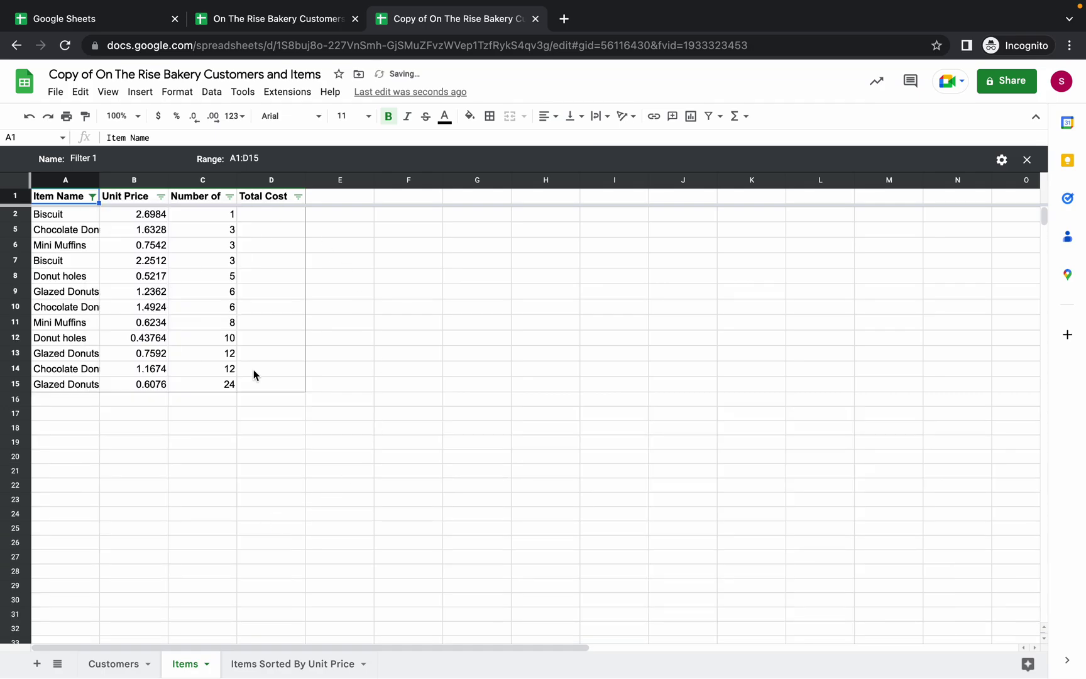
Run the filter view progress check, then close the Filter 1 view.
key("super+Tab")
scroll(401, 390, "down", 7)
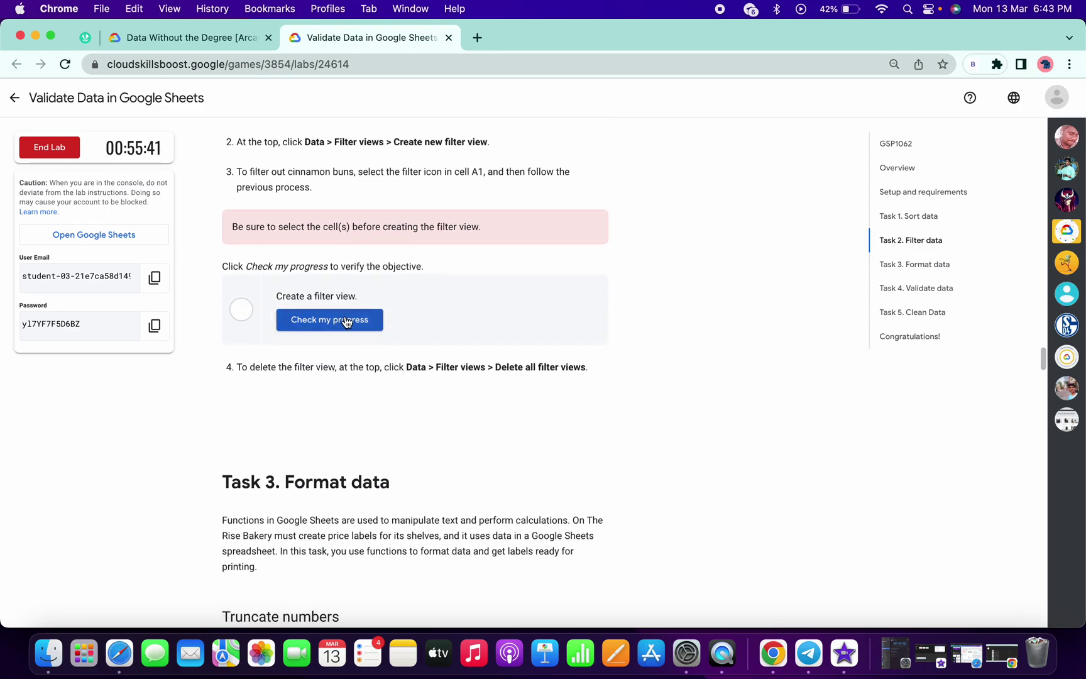
left_click(347, 322)
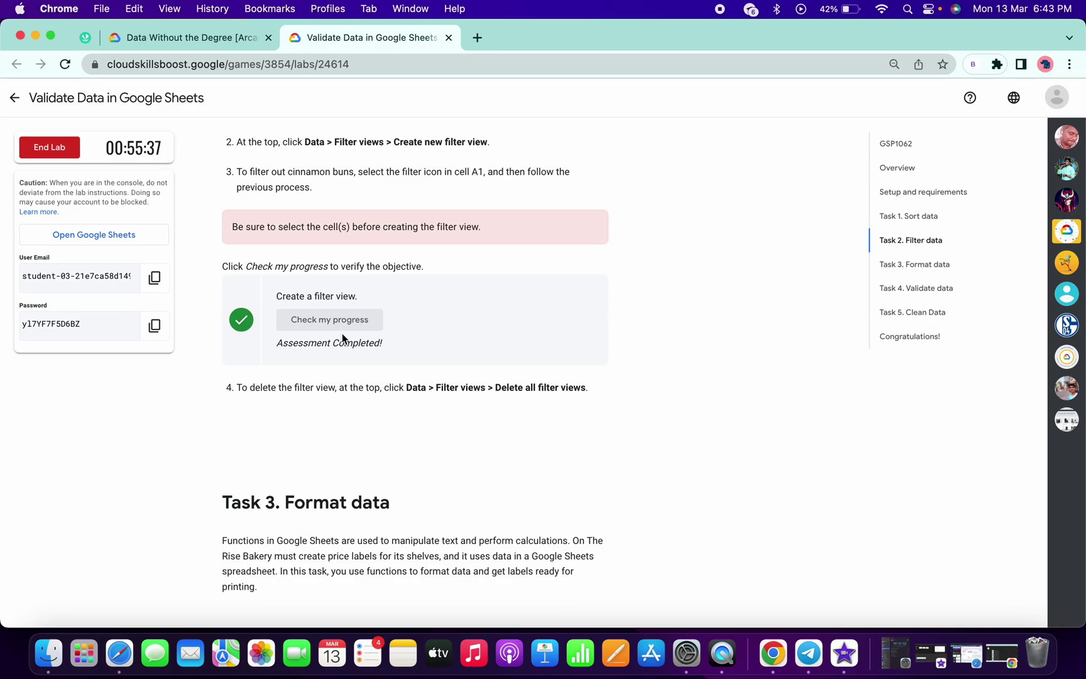
key("ctrl+Right")
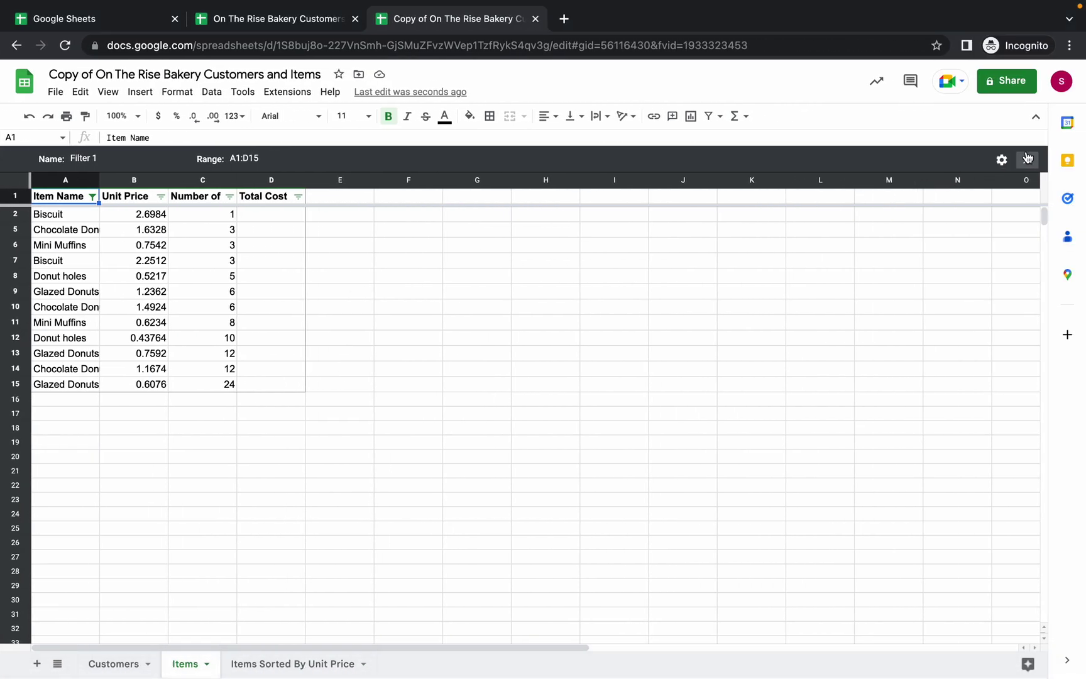
left_click(1029, 160)
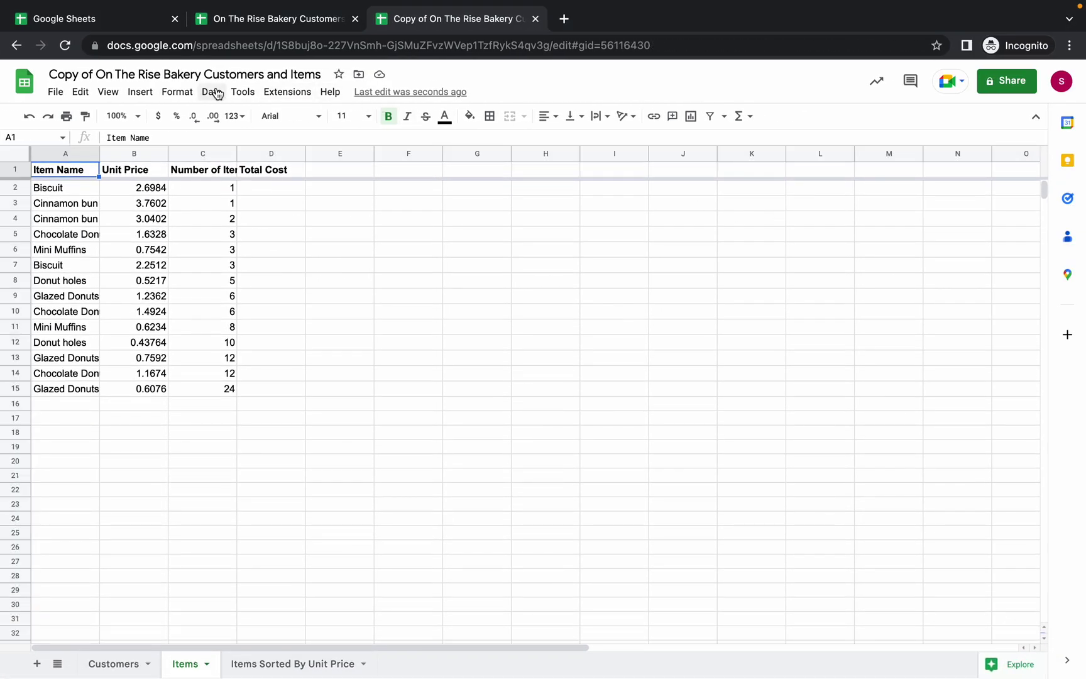
Delete all filter views from the Items sheet and return to the lab page.
left_click(212, 93)
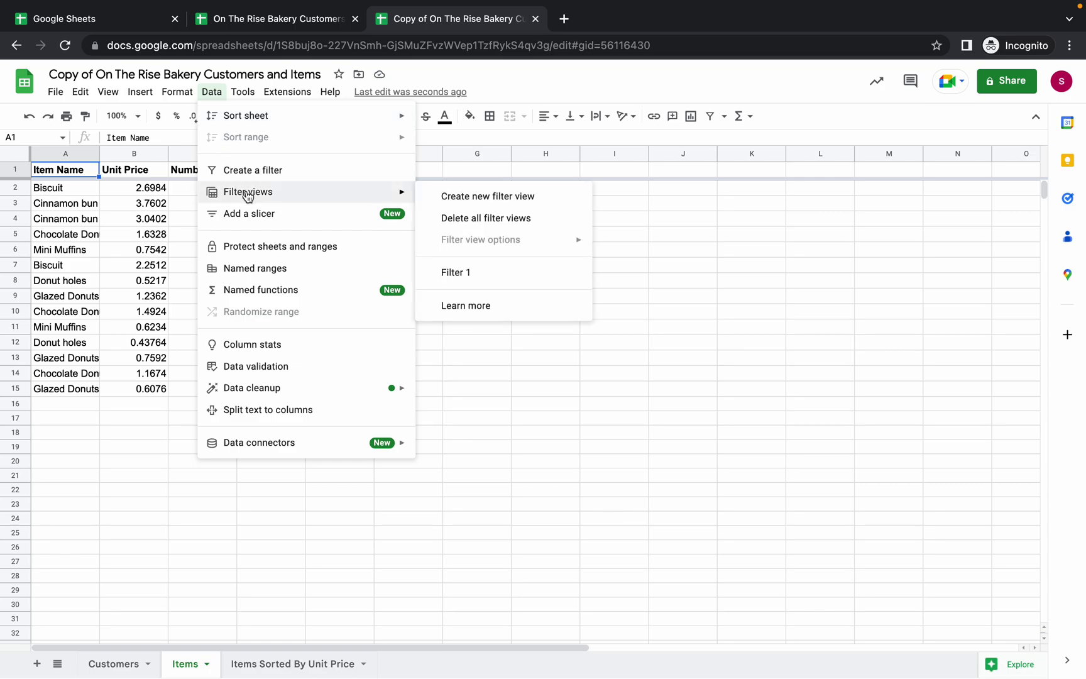
left_click(481, 221)
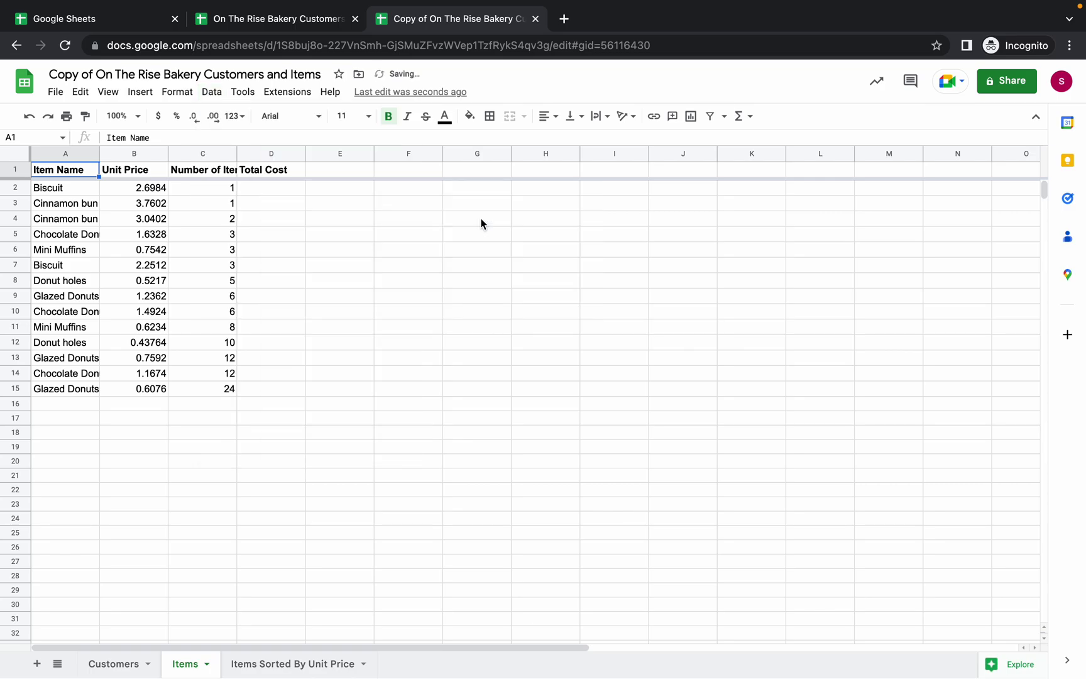
key("ctrl+Left")
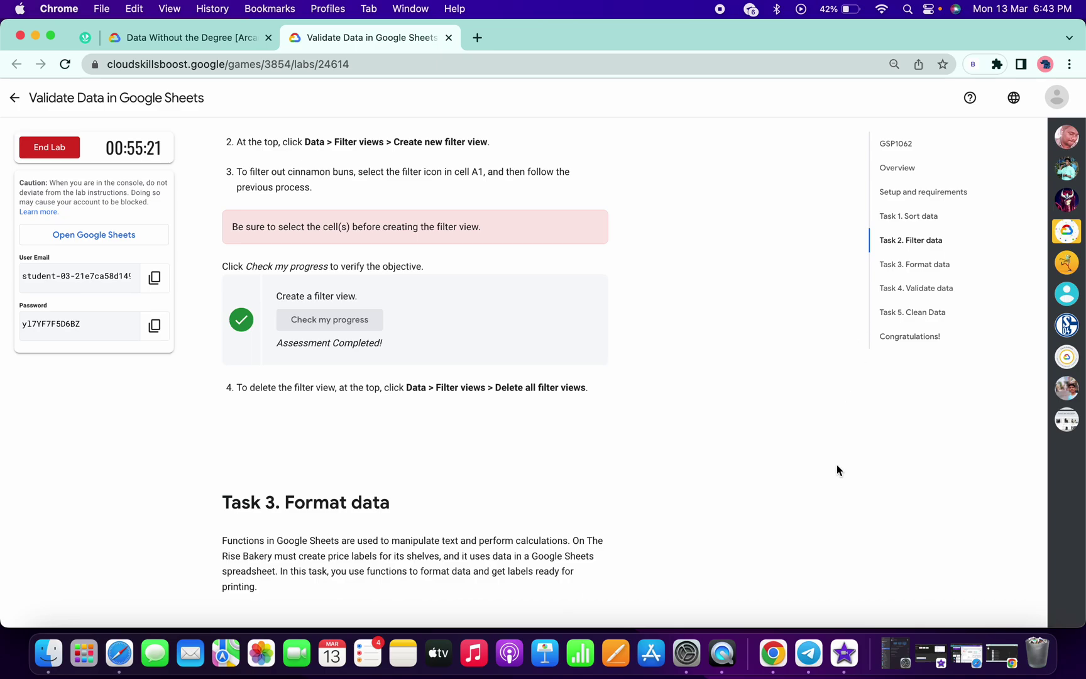
Select and copy the lab code GSP1062 from the lab page.
left_click(809, 654)
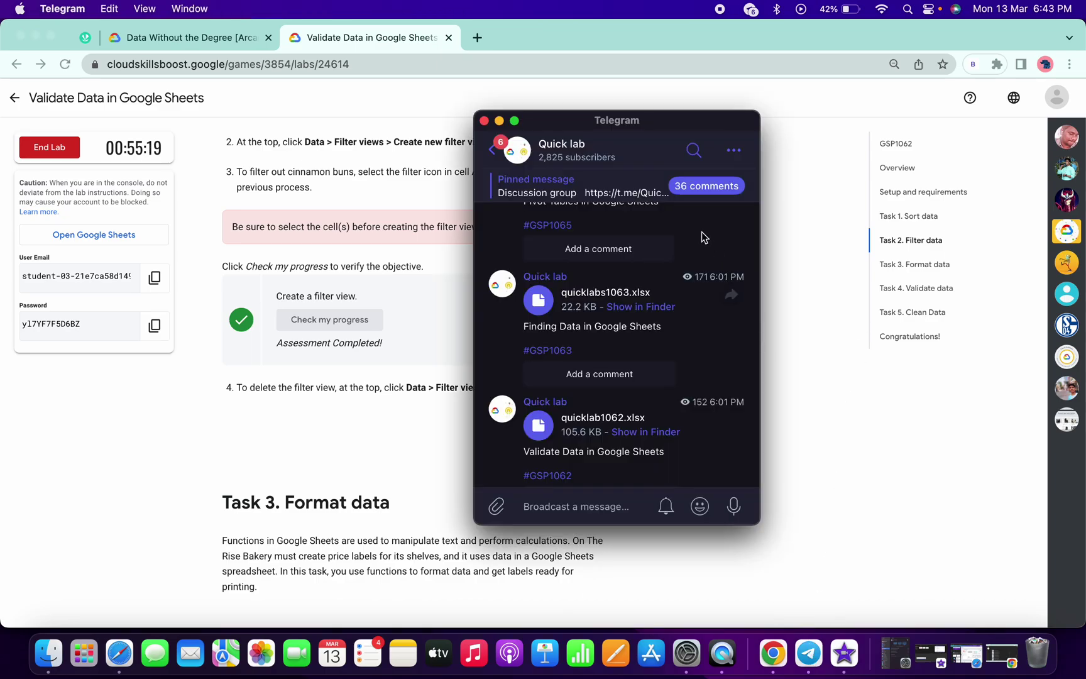
scroll(397, 277, "up", 5)
scroll(397, 277, "up", 10)
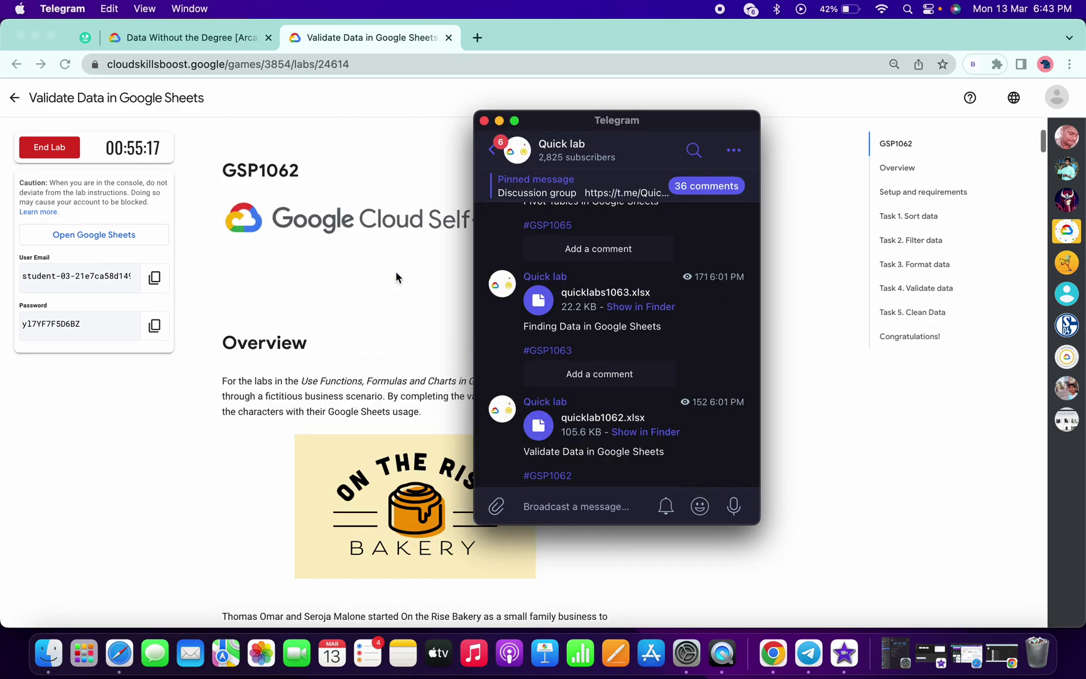
scroll(395, 278, "up", 2)
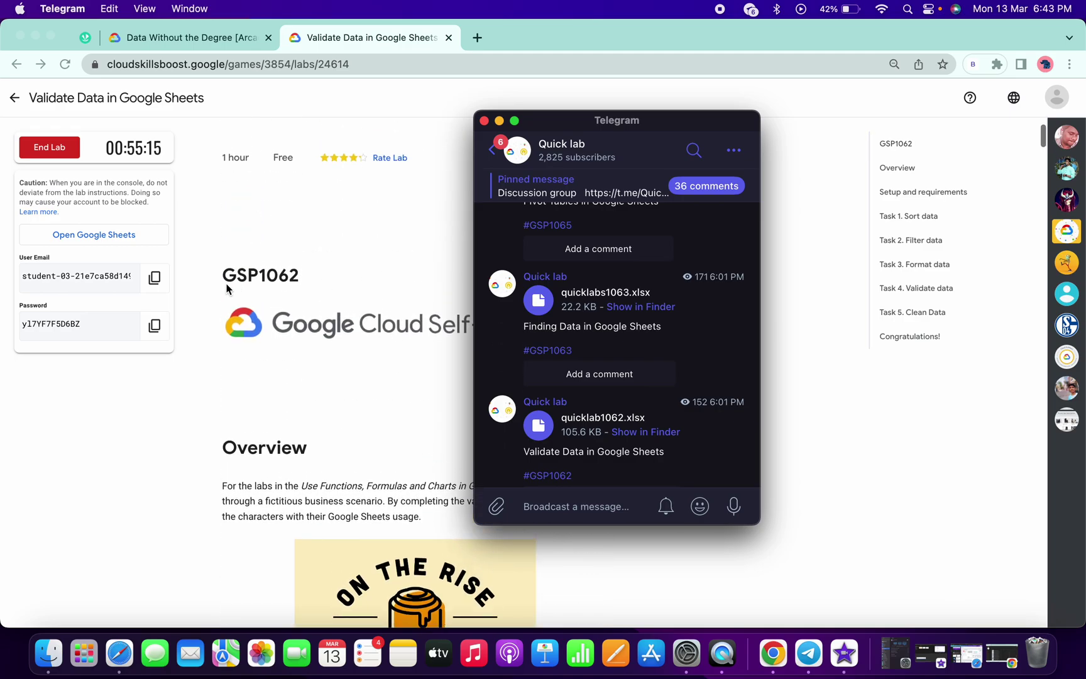
double_click(268, 275)
key("super+Tab")
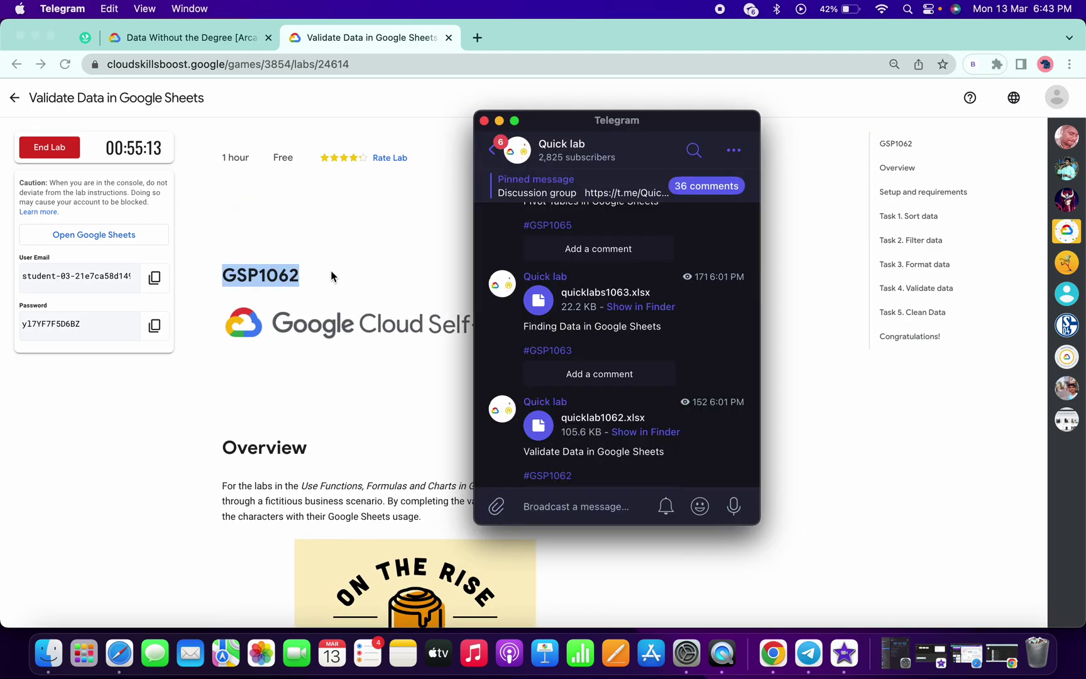
Search the Telegram channel for #GSP1062, open the quicklab1062.xlsx post, then return to the spreadsheet.
left_click(692, 152)
type("#GSP1062")
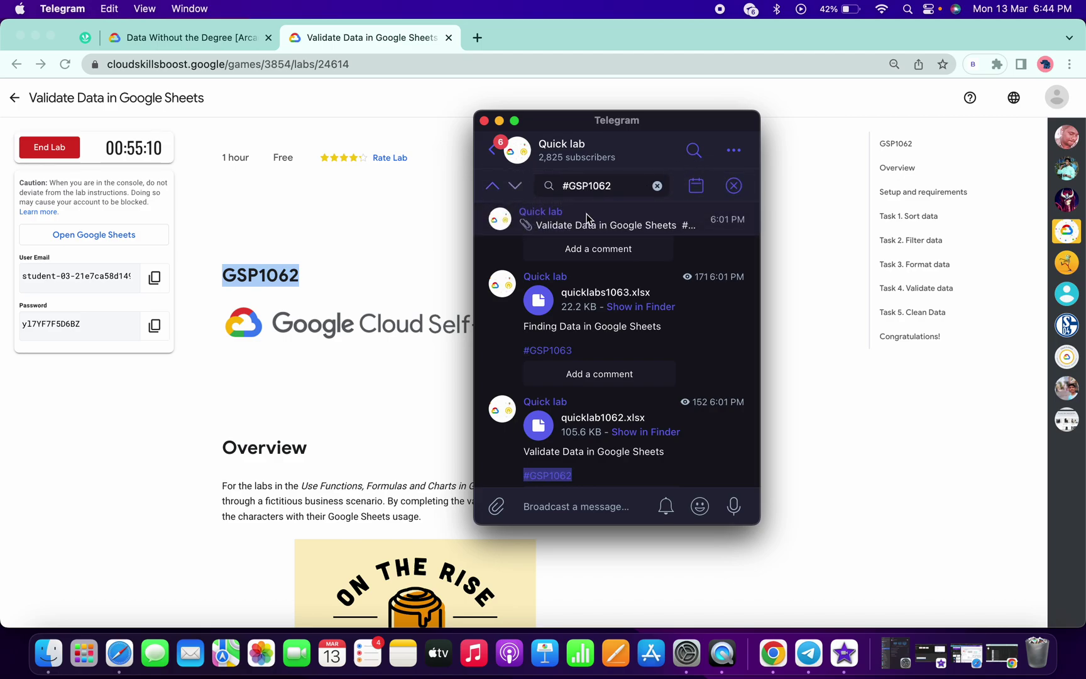
left_click(591, 220)
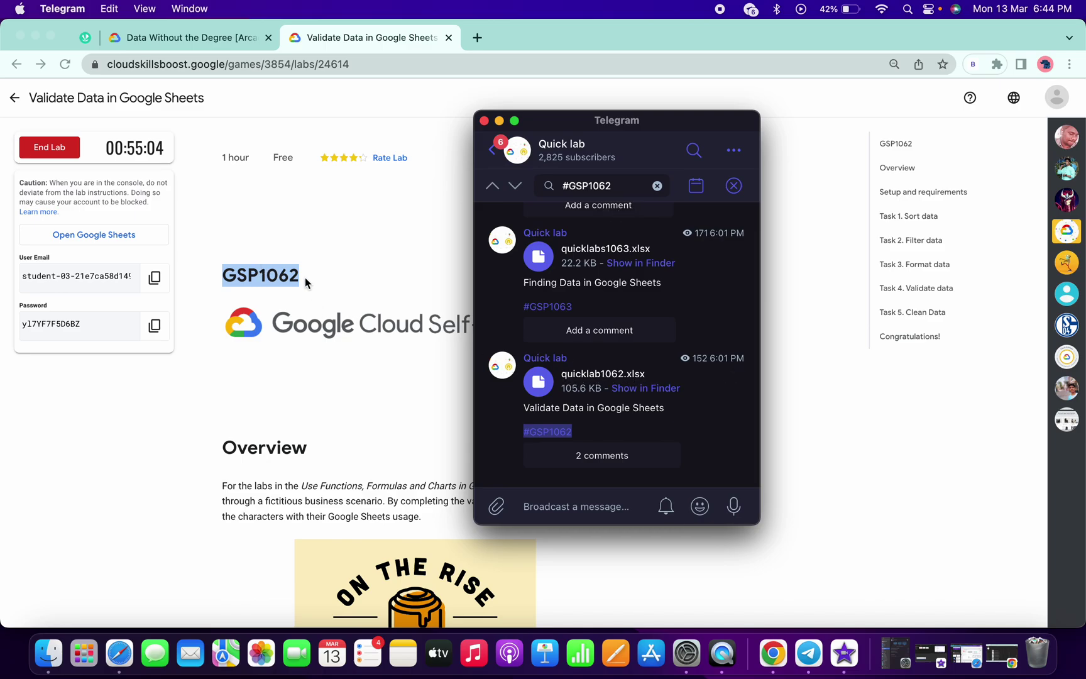
left_click(356, 368)
key("ctrl+Right")
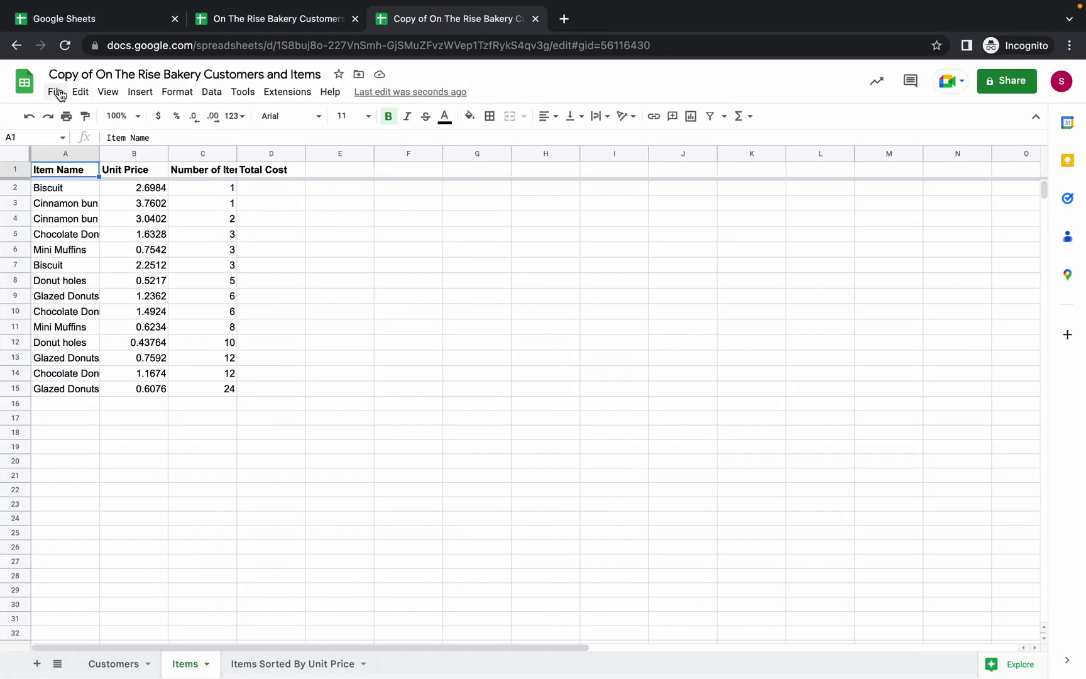
Import quicklab1062.xlsx from Downloads with the Replace spreadsheet import location.
left_click(56, 92)
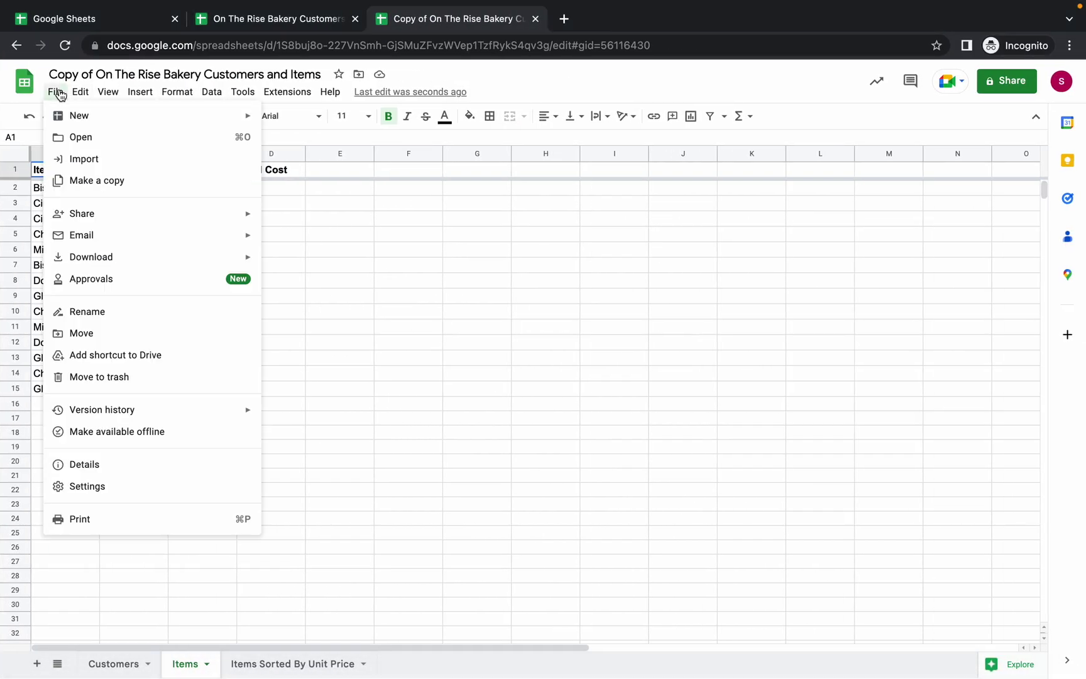
left_click(83, 159)
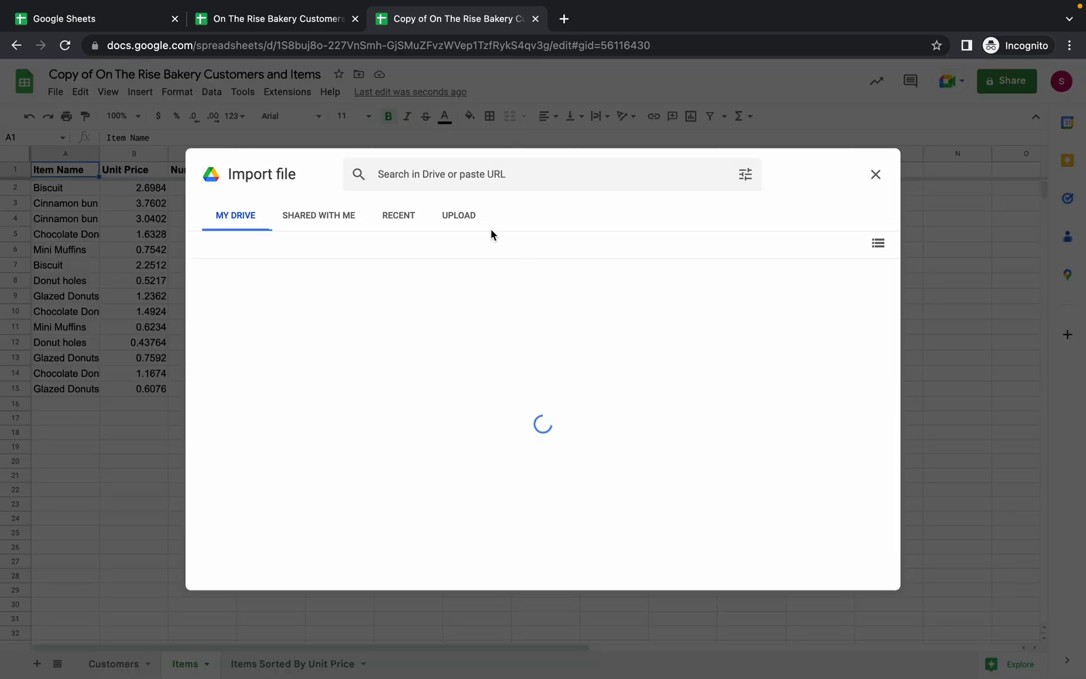
left_click(458, 220)
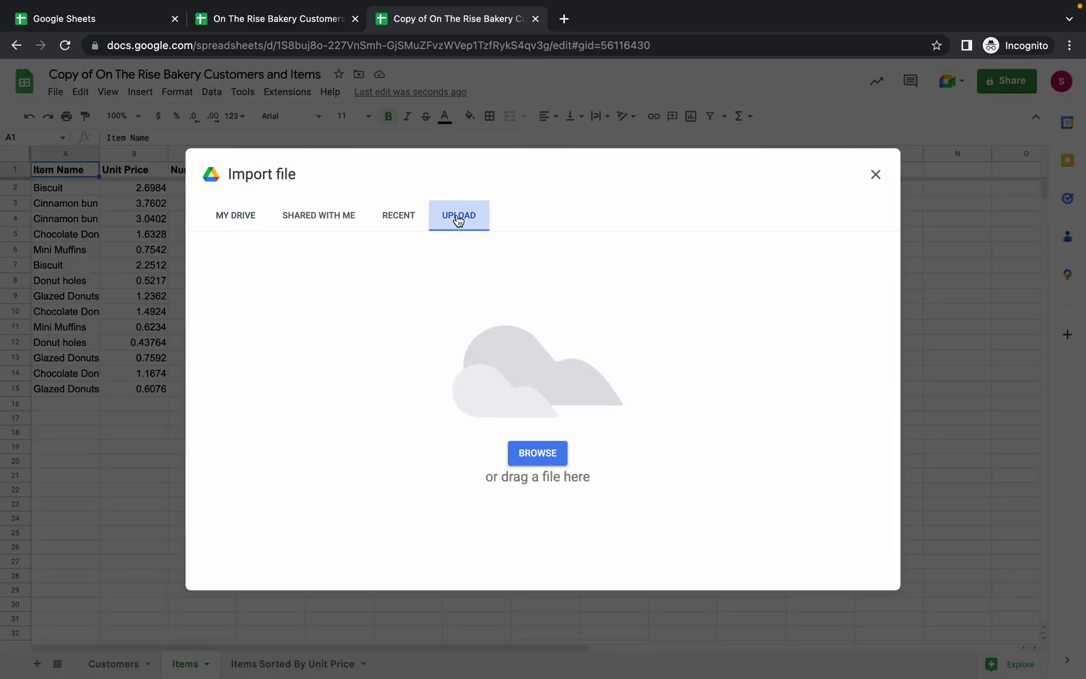
left_click(538, 455)
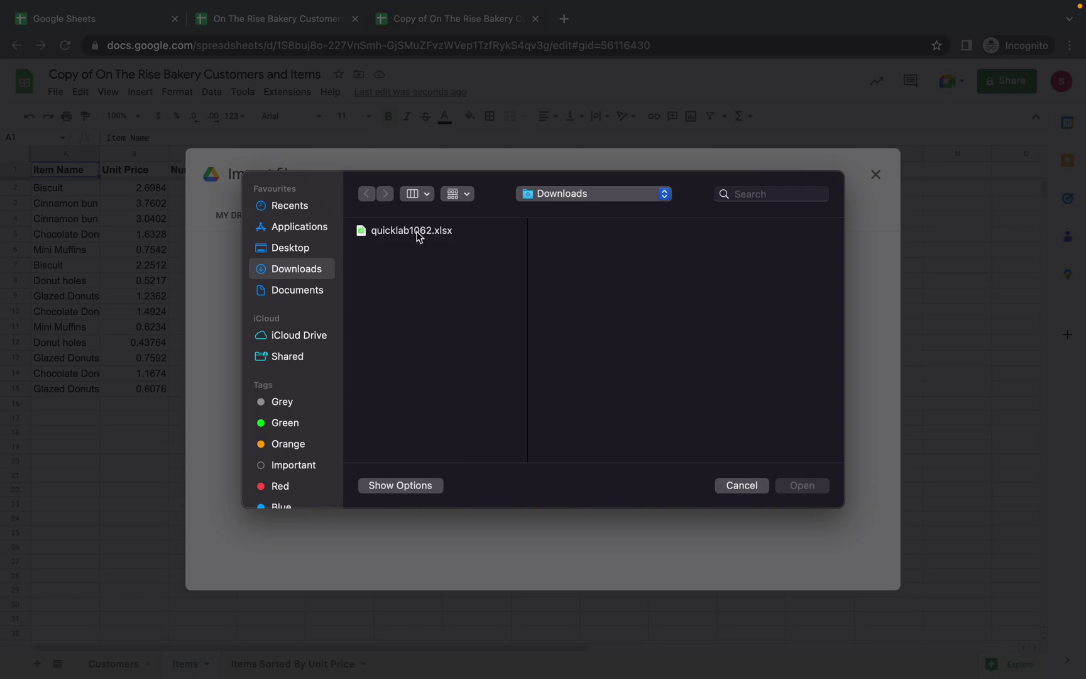
left_click(419, 232)
left_click(797, 487)
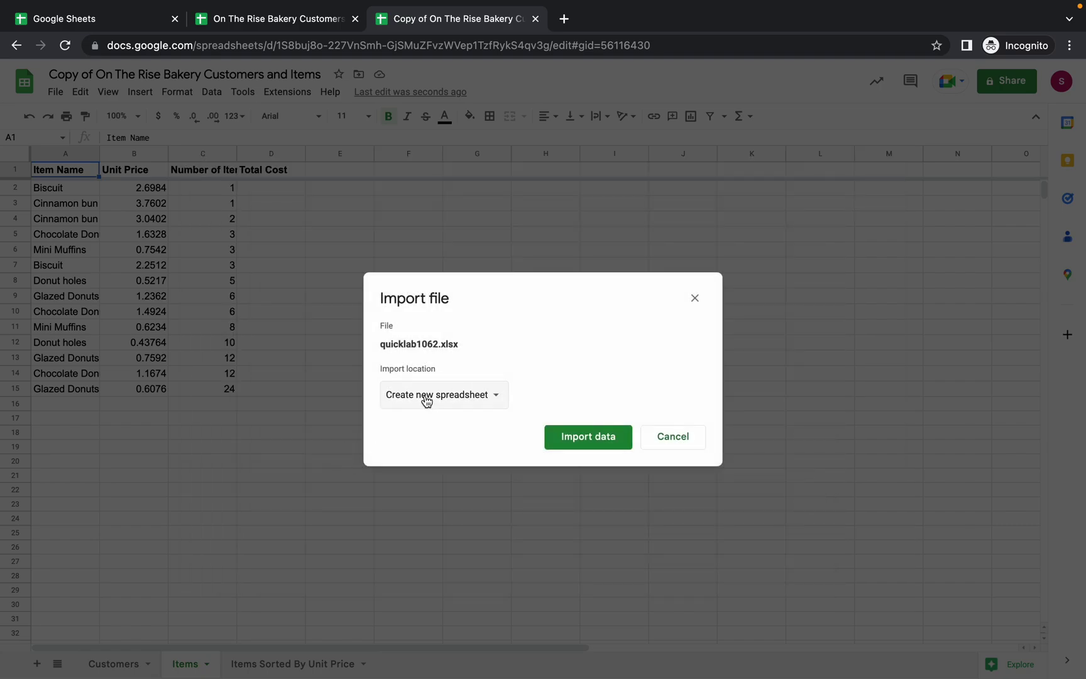
left_click(426, 402)
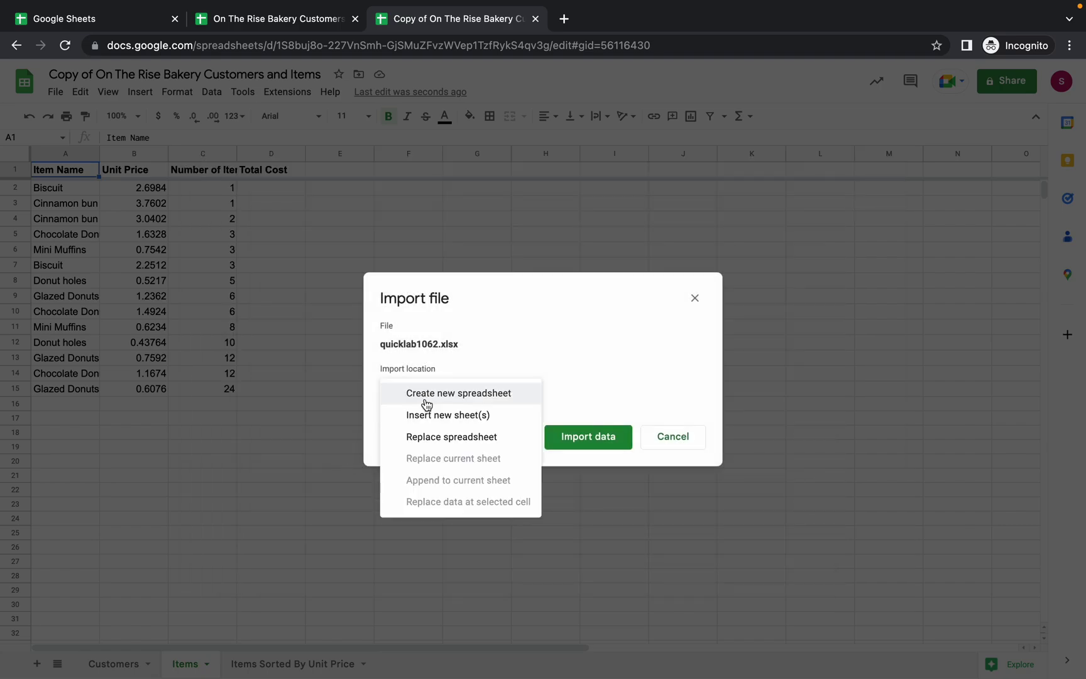
left_click(464, 444)
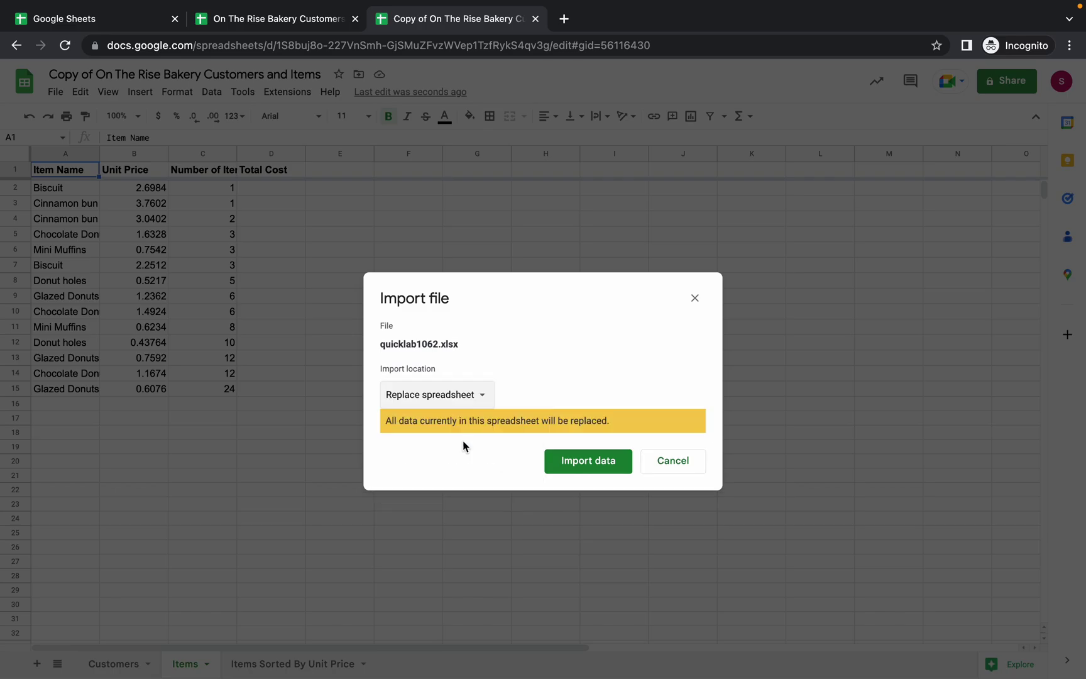
left_click(570, 462)
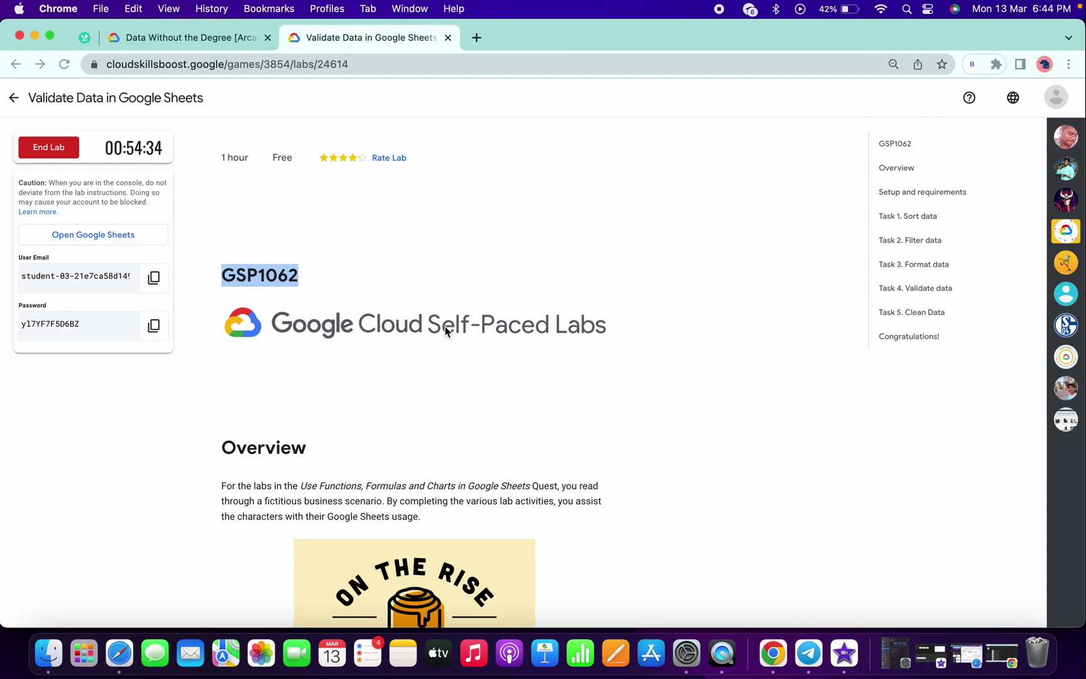
Run the progress check for Task 3, Format numbers and text.
scroll(445, 331, "down", 15)
scroll(478, 324, "down", 20)
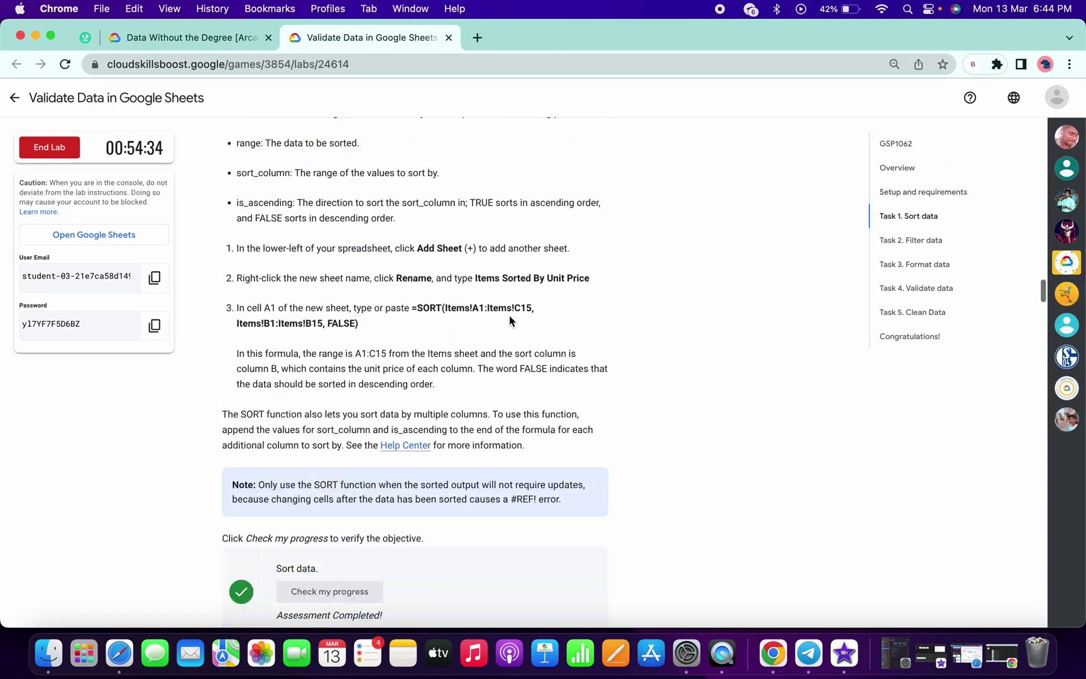
left_click(890, 264)
scroll(523, 343, "down", 15)
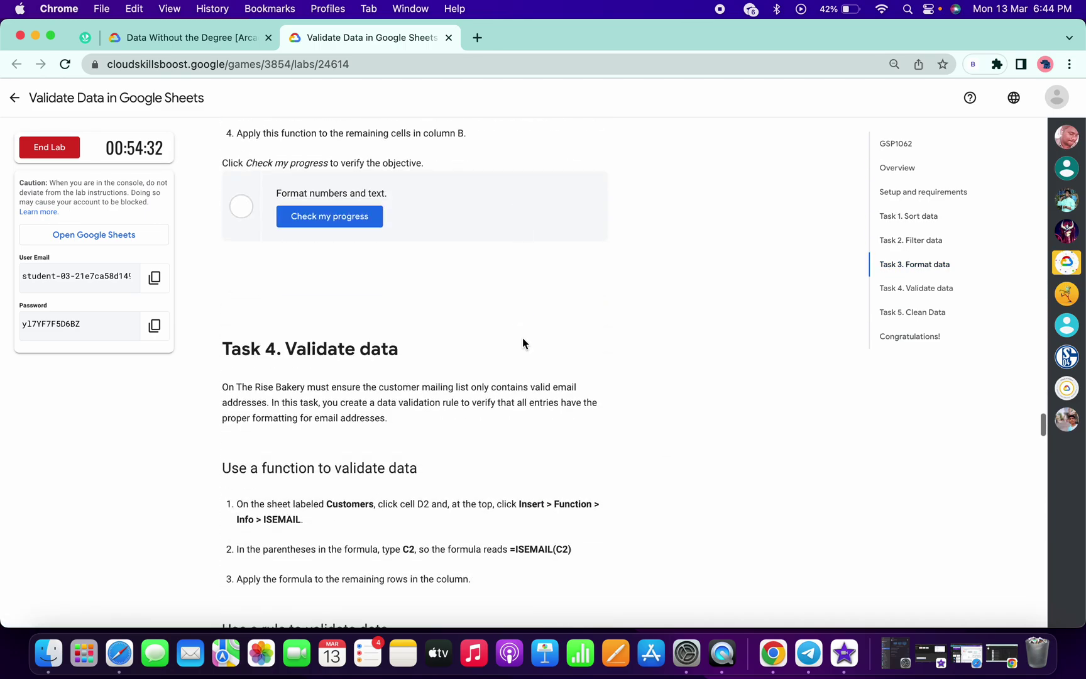
left_click(364, 293)
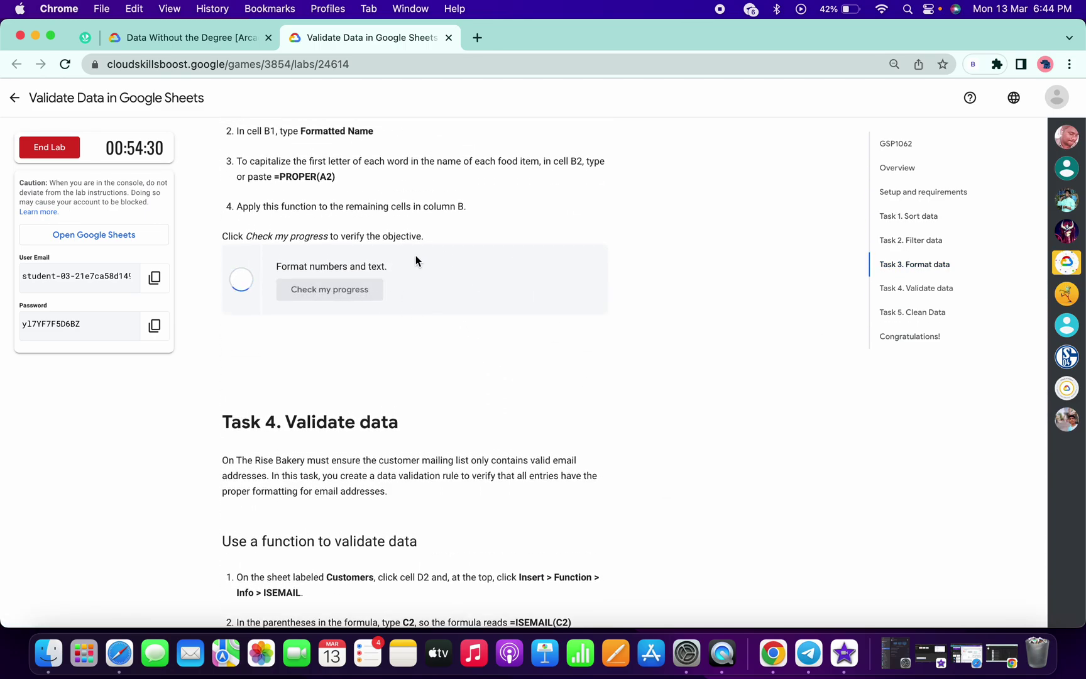
Run the data validation progress check, jump to the lab's end, then scroll back to the top.
scroll(383, 353, "down", 20)
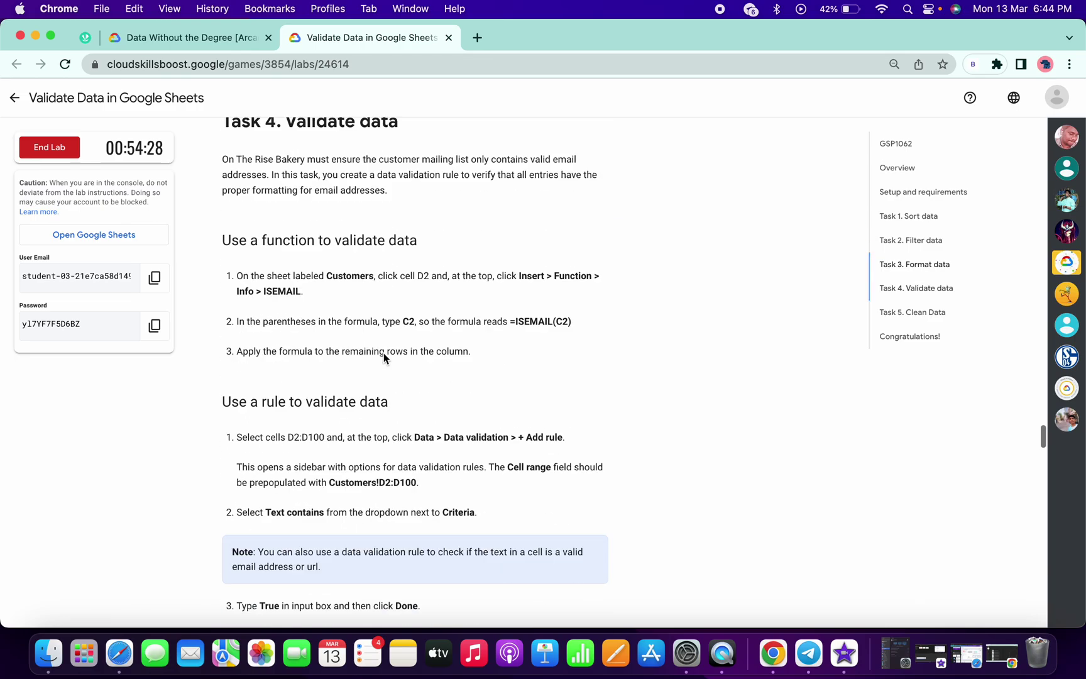
scroll(383, 354, "down", 15)
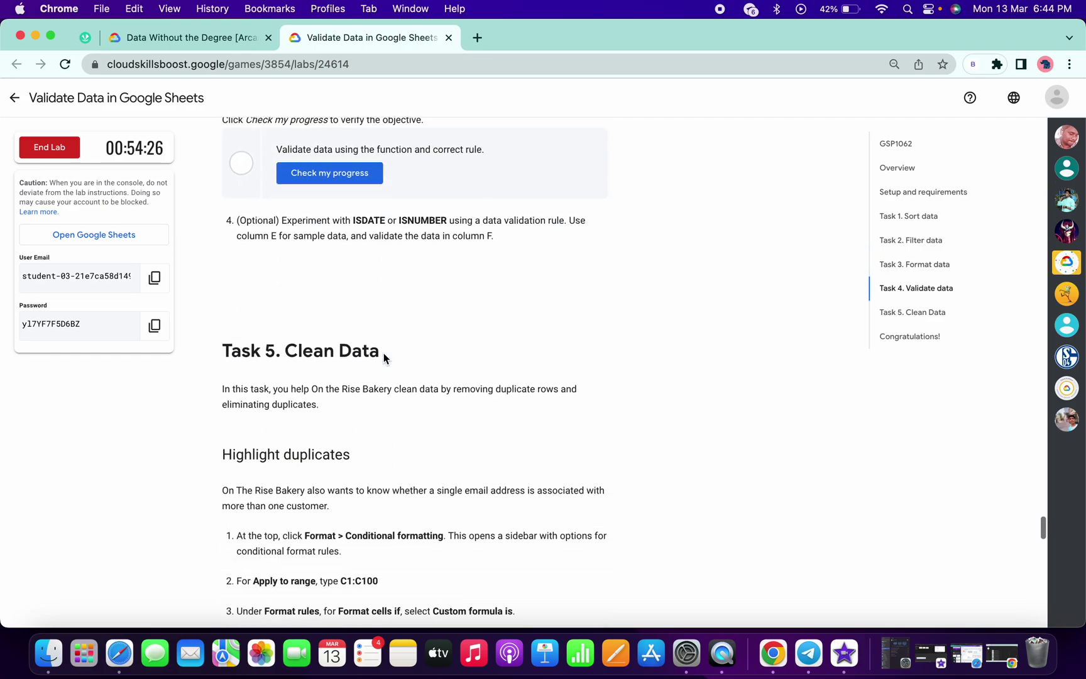
left_click(330, 185)
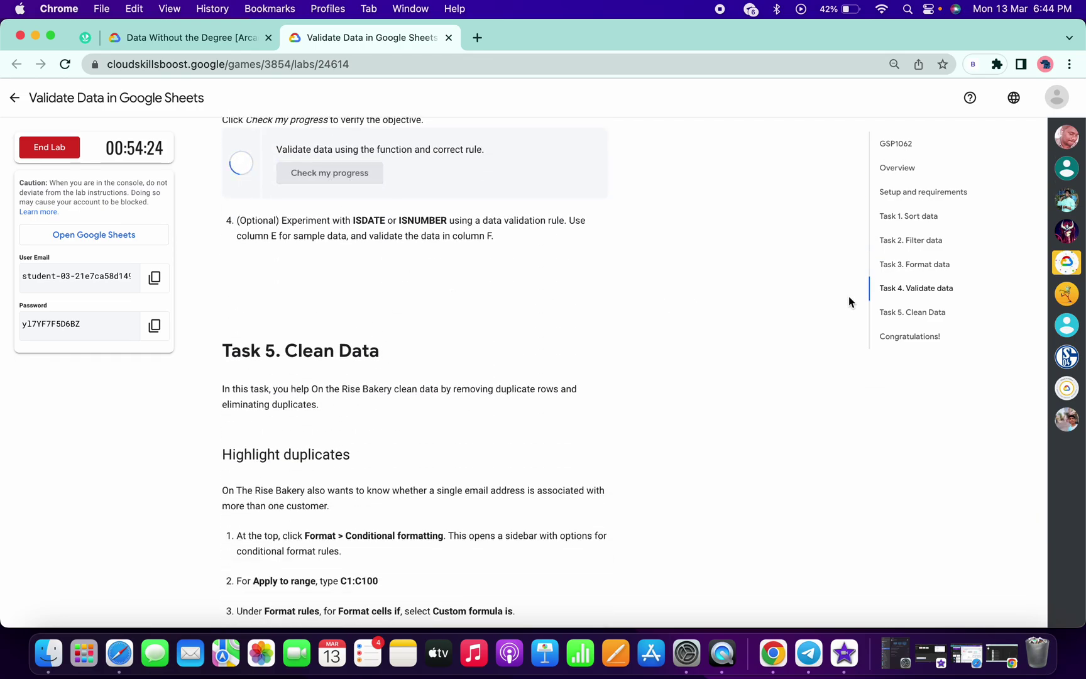
left_click(906, 335)
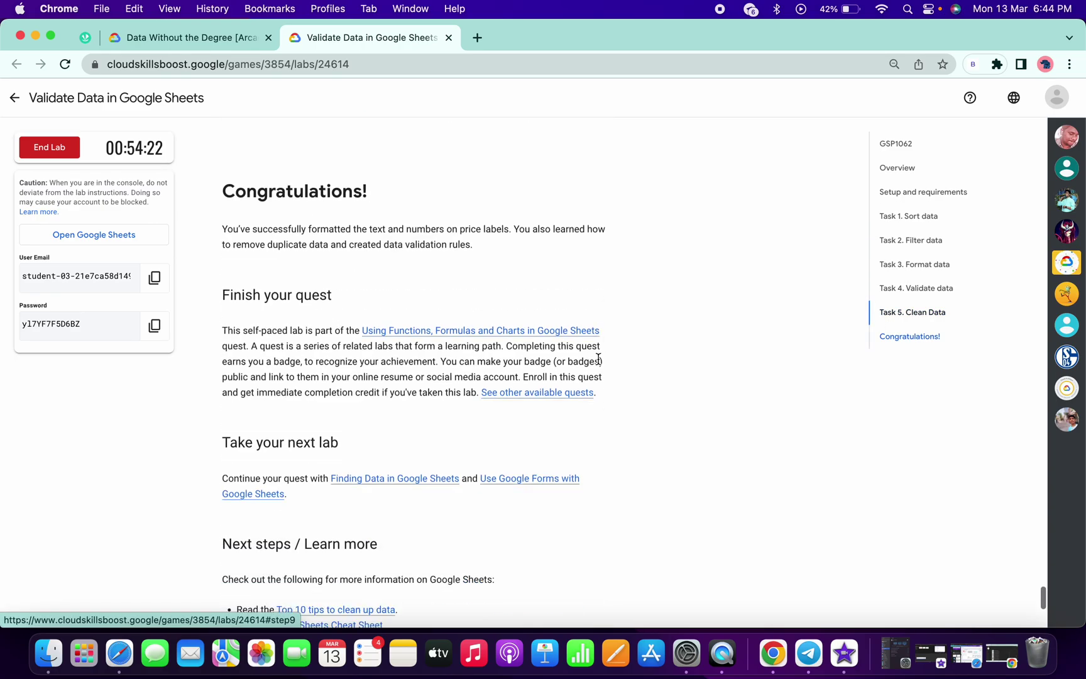
scroll(325, 206, "up", 3)
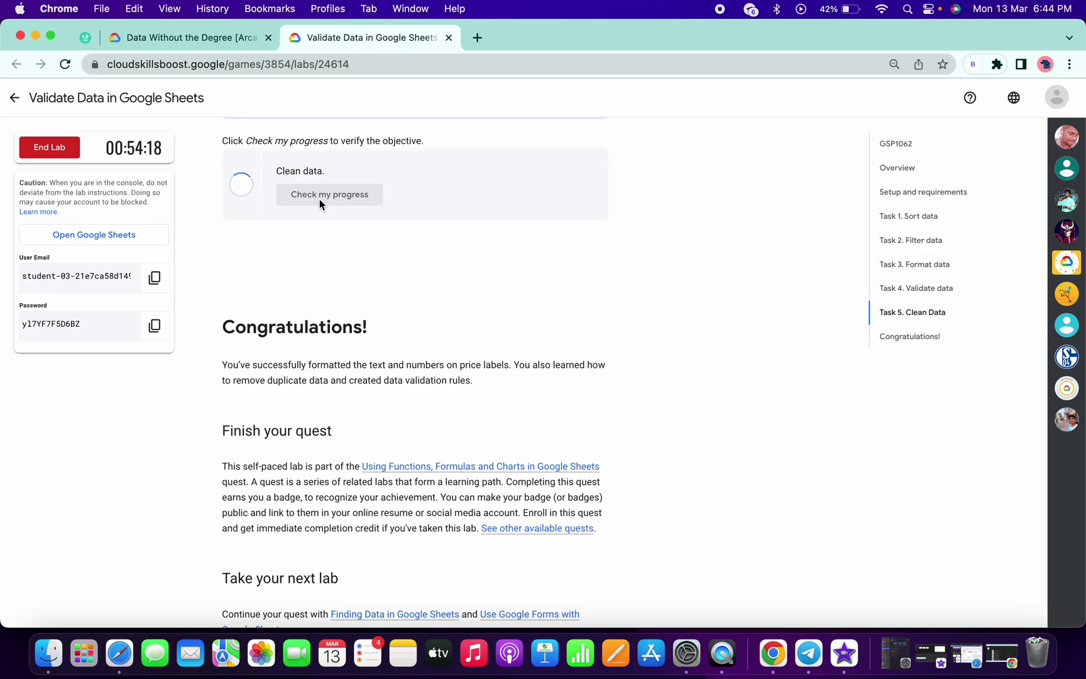
scroll(320, 199, "up", 15)
scroll(319, 198, "up", 20)
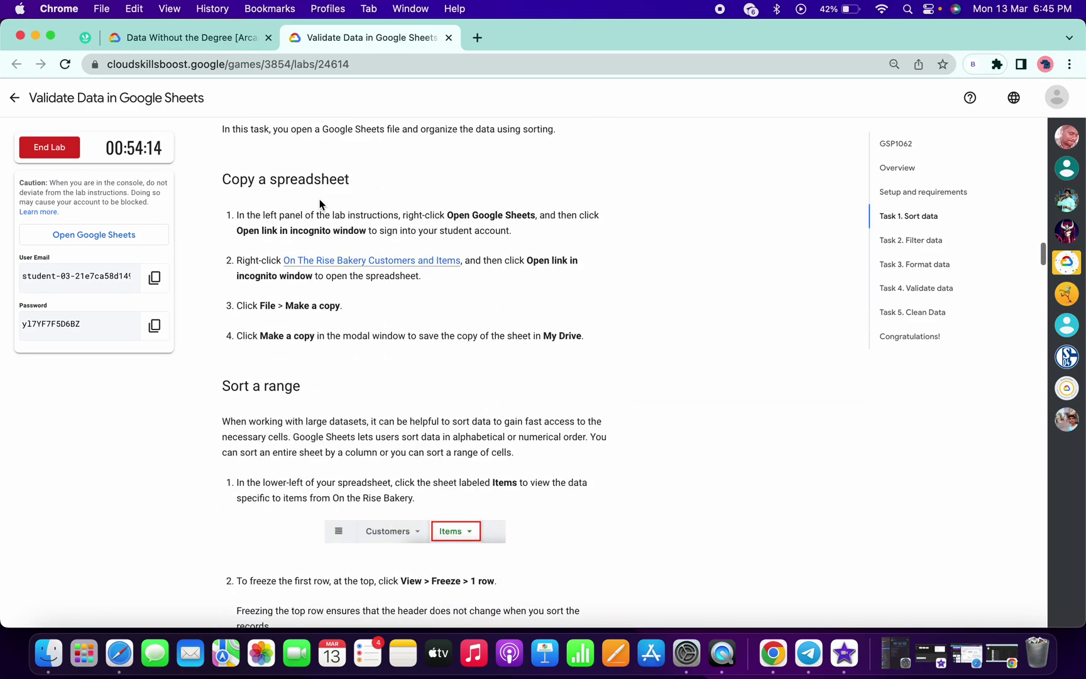
scroll(319, 198, "up", 15)
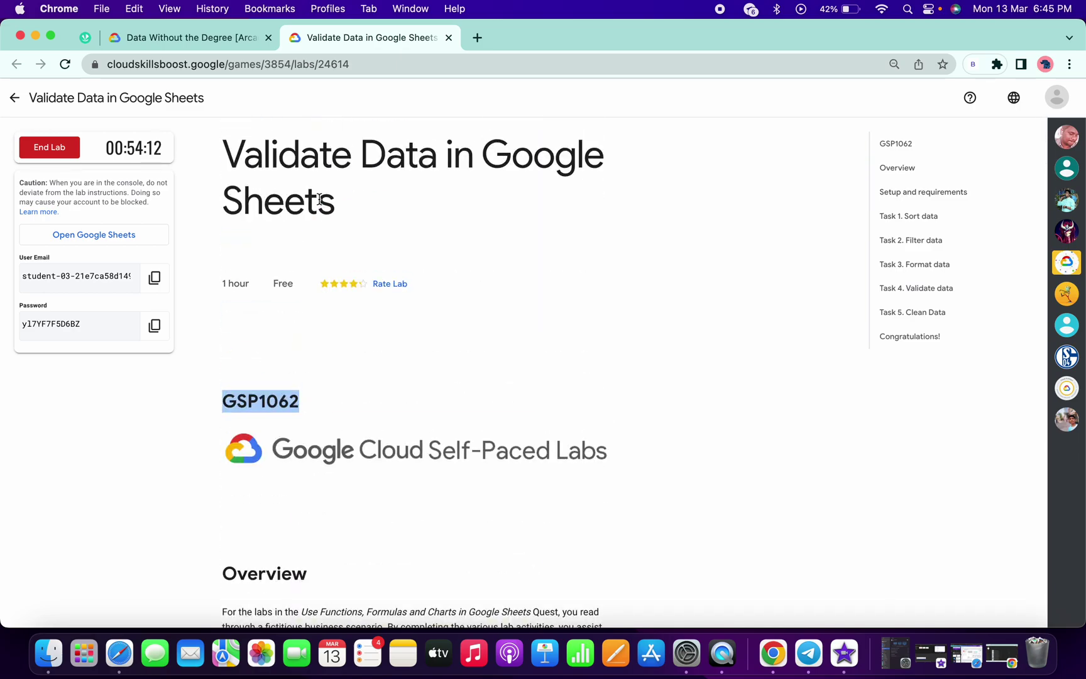